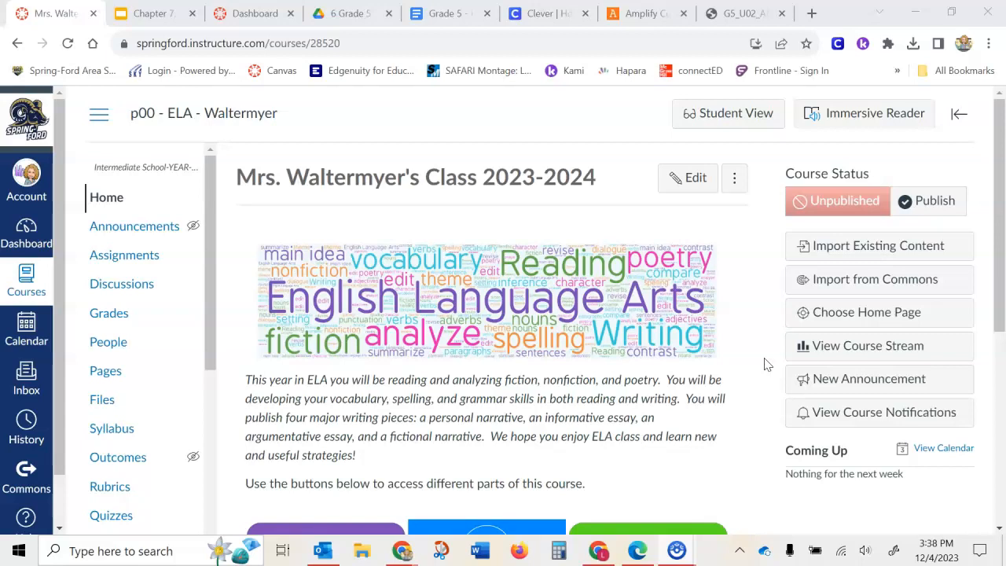
Open the course's assignments and start creating a new assignment
left_click(122, 264)
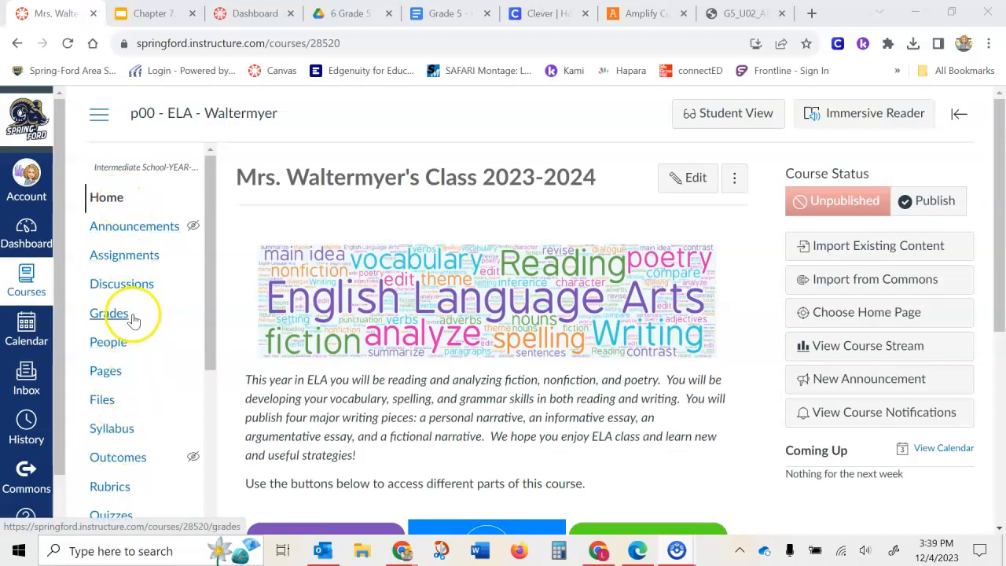
left_click(123, 258)
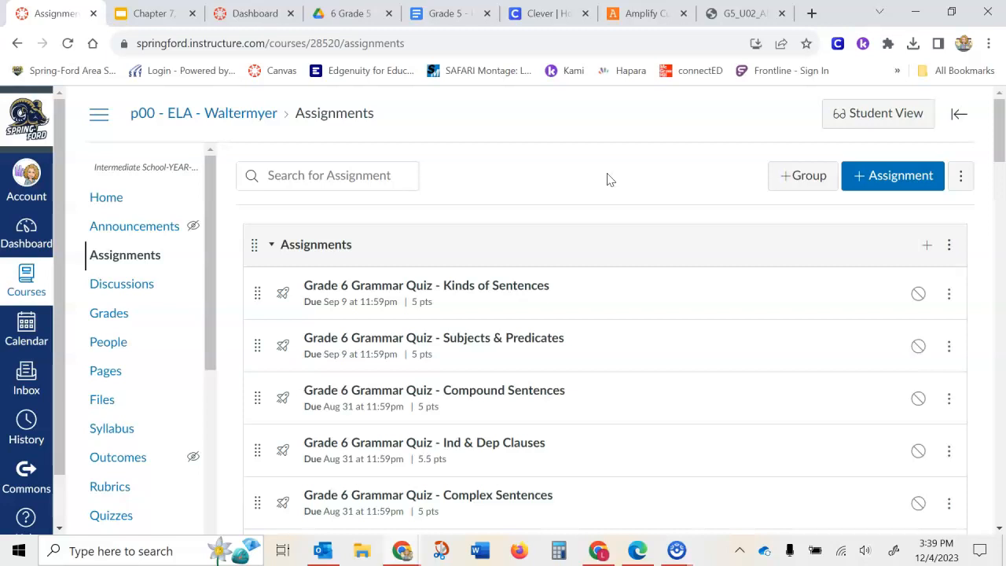
left_click(864, 183)
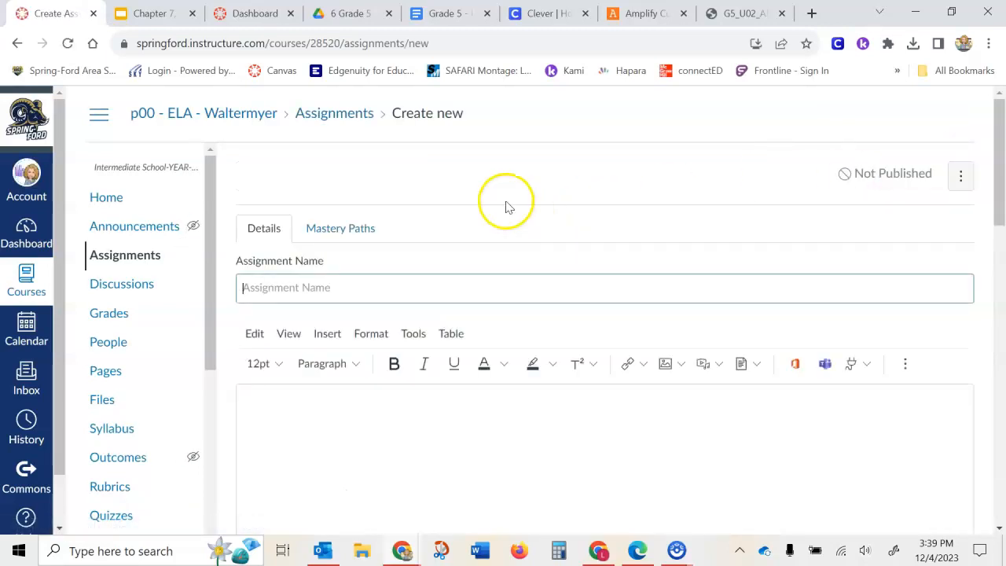
Name the new assignment "Sparta and Athens Travel Brochure"
left_click(482, 286)
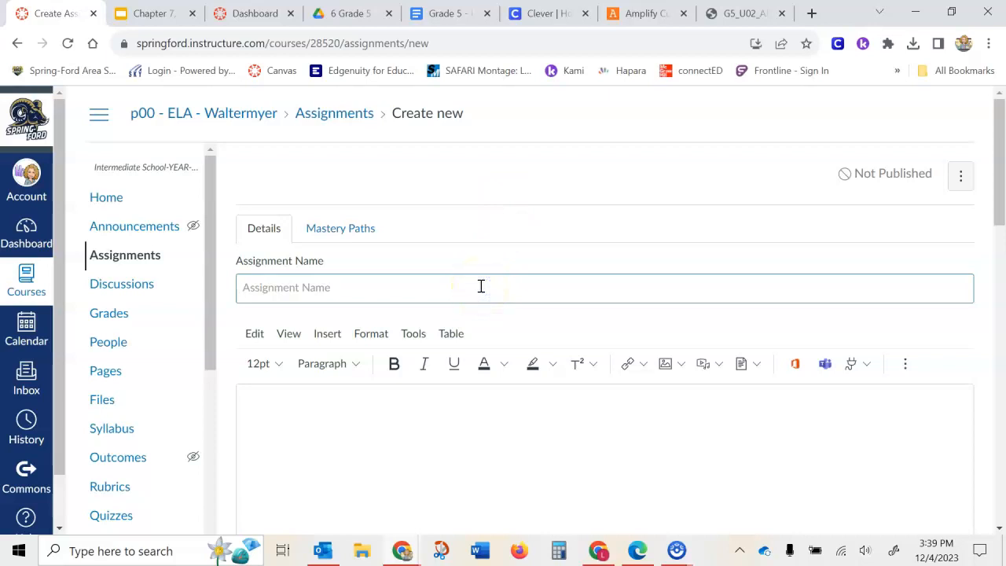
type("Sparta and ")
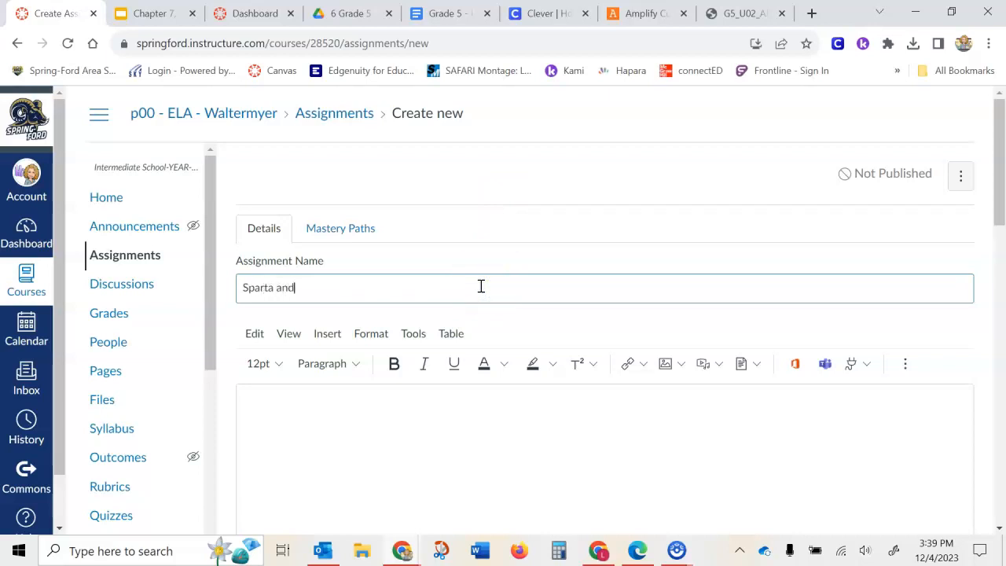
type("Athens ")
type("Tra")
key("BackSpace")
type("ravel Brochure")
Enter the assignment description "Edit the Google slides to show what you know about Sparta or Athens."
left_click(456, 418)
scroll(458, 419, "down", 2)
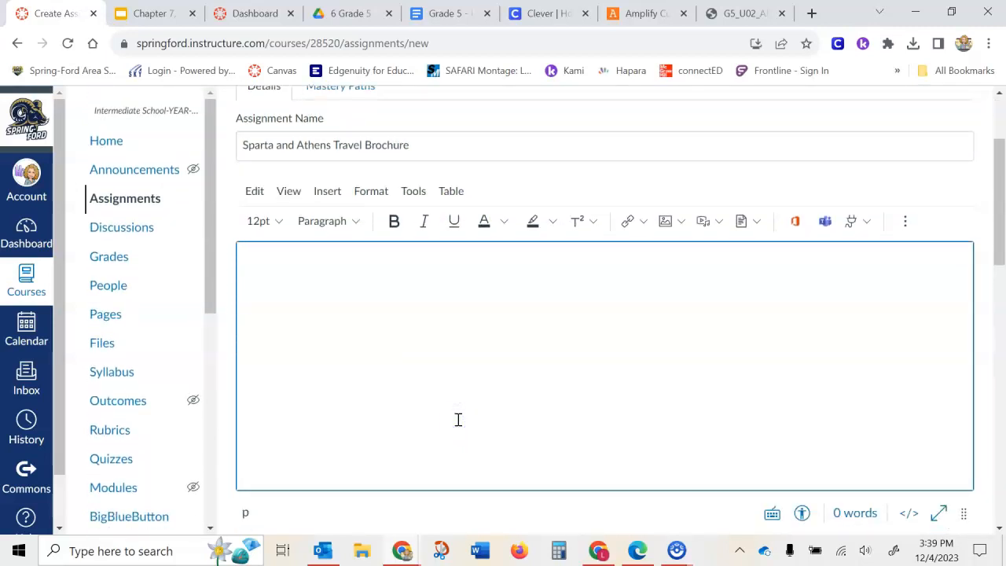
type("Edit the Google slides to sho")
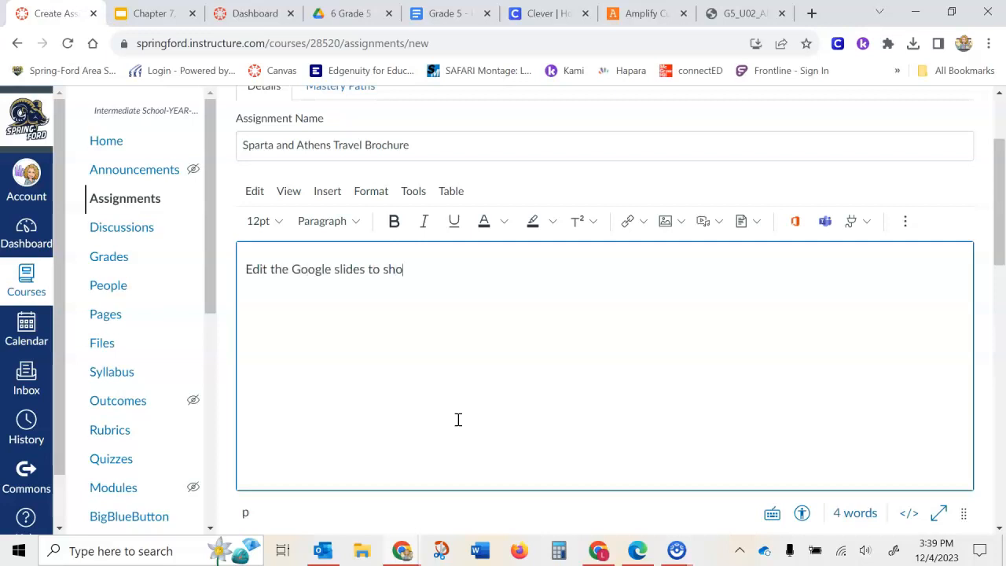
type("w what you know about ")
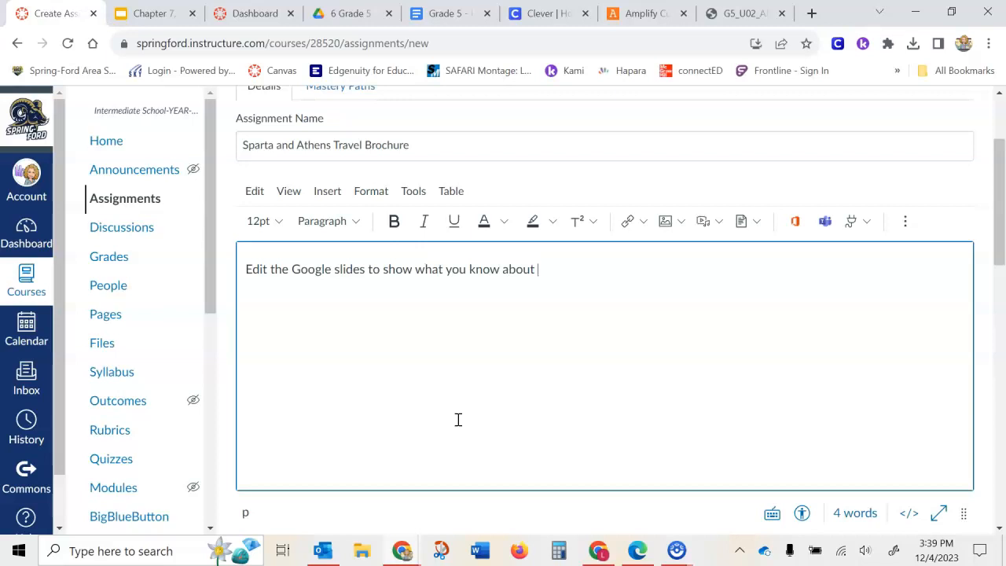
type("Sparta or ")
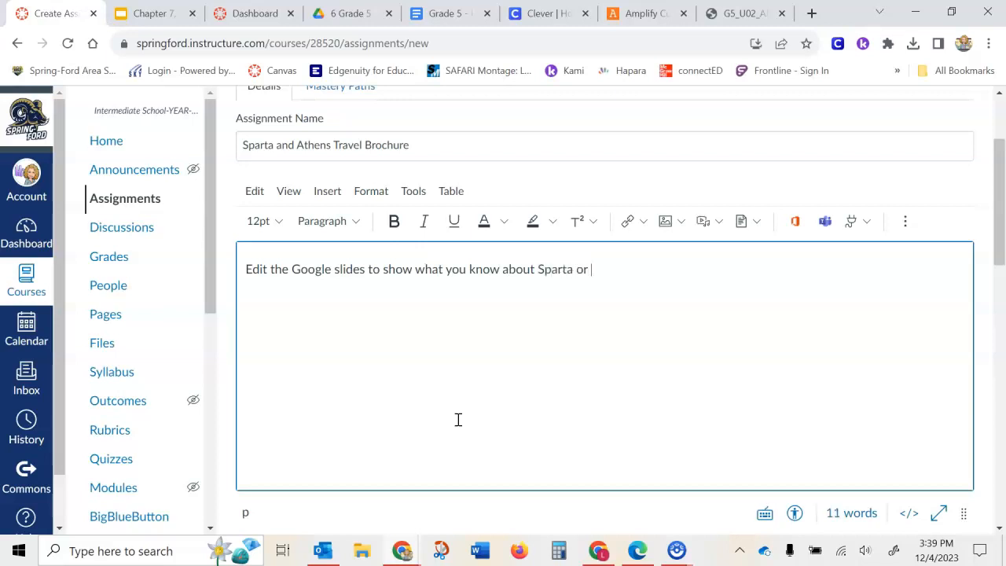
type("Athens.")
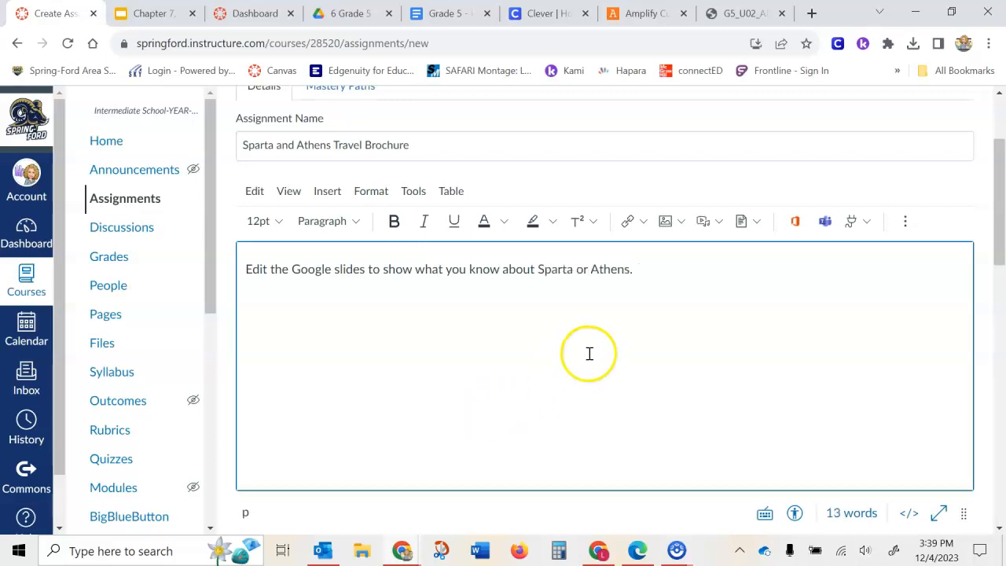
Examine the description editor's options for inserting documents, media, images, links and external apps
left_click(697, 276)
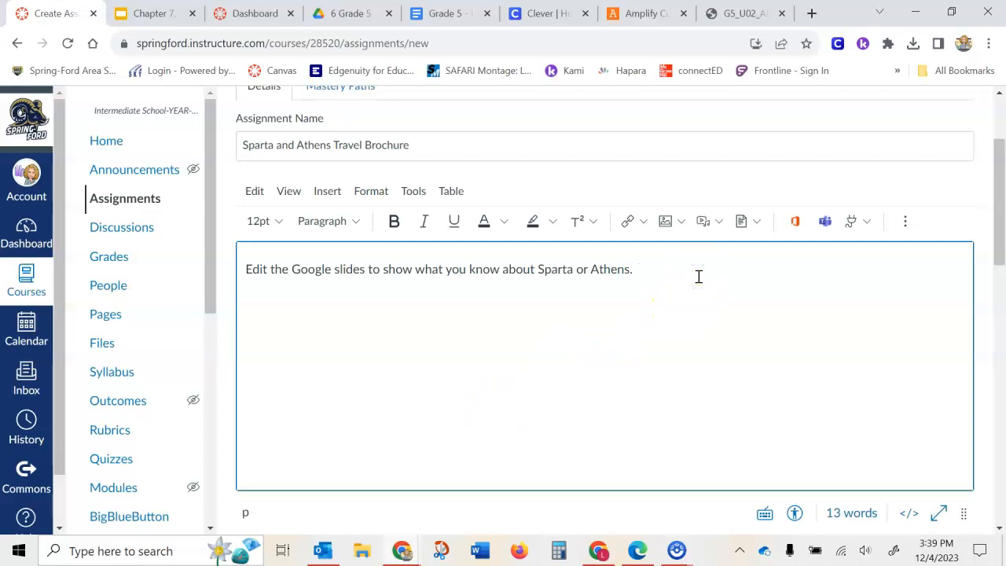
left_click(759, 224)
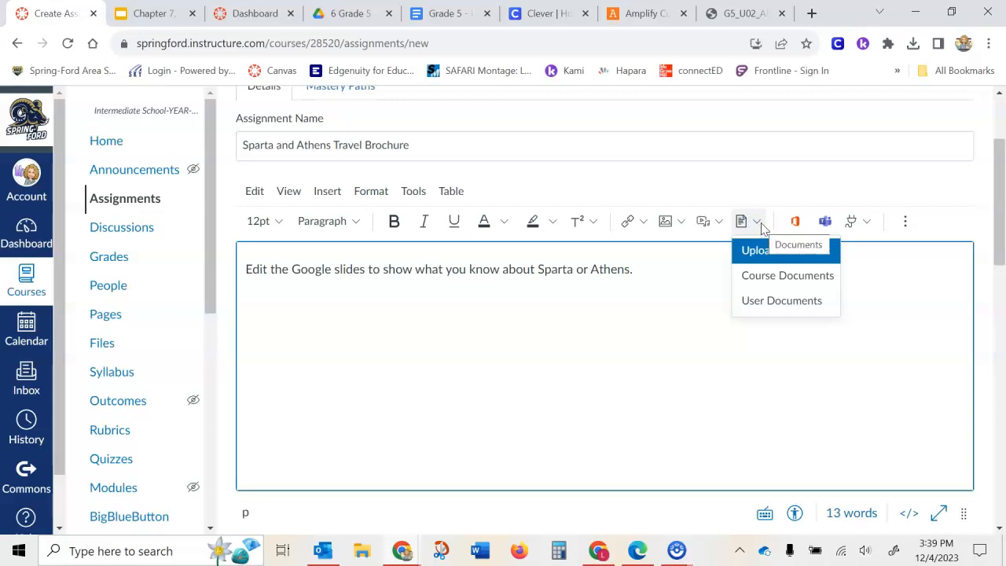
left_click(703, 267)
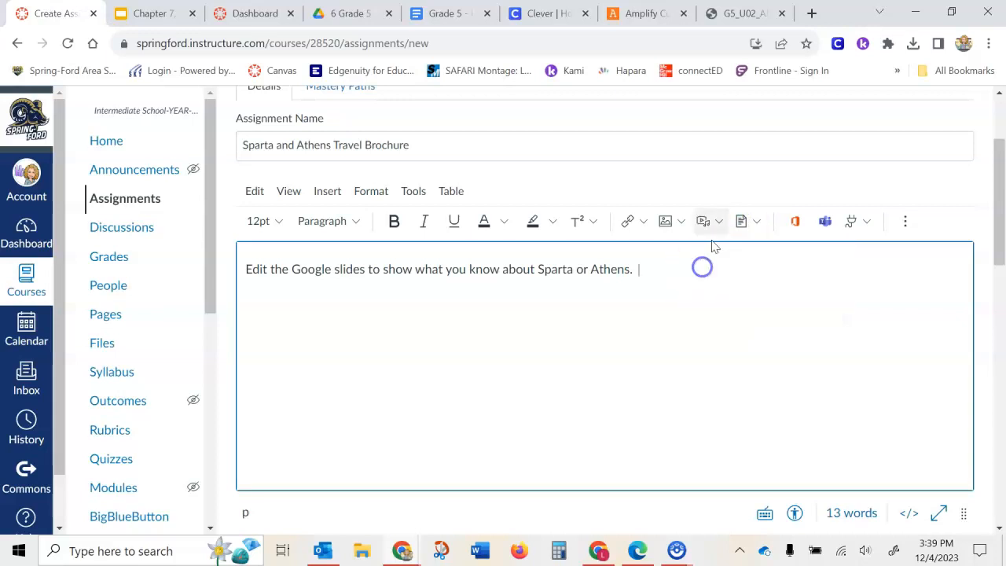
left_click(718, 222)
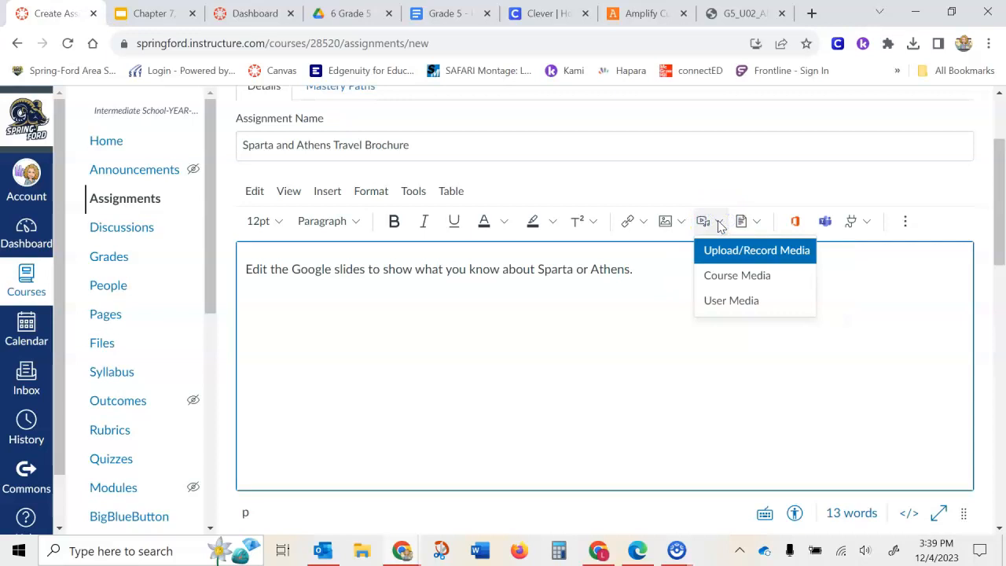
left_click(663, 270)
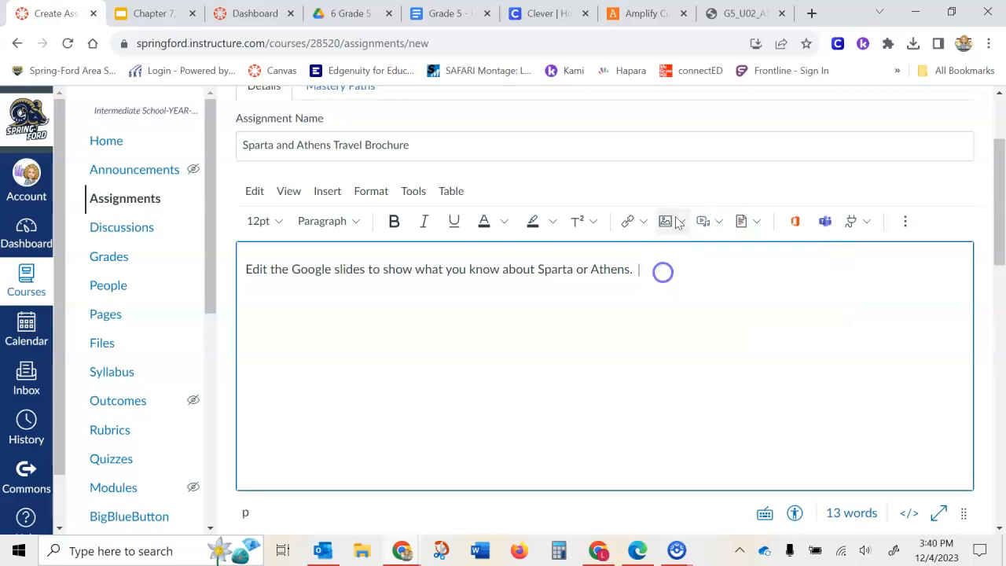
left_click(681, 226)
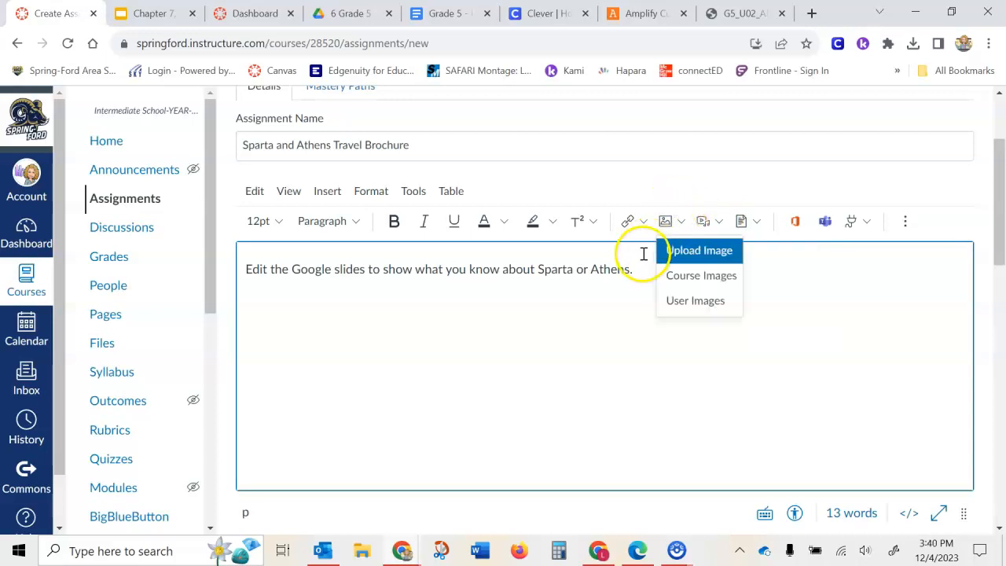
left_click(644, 266)
left_click(643, 226)
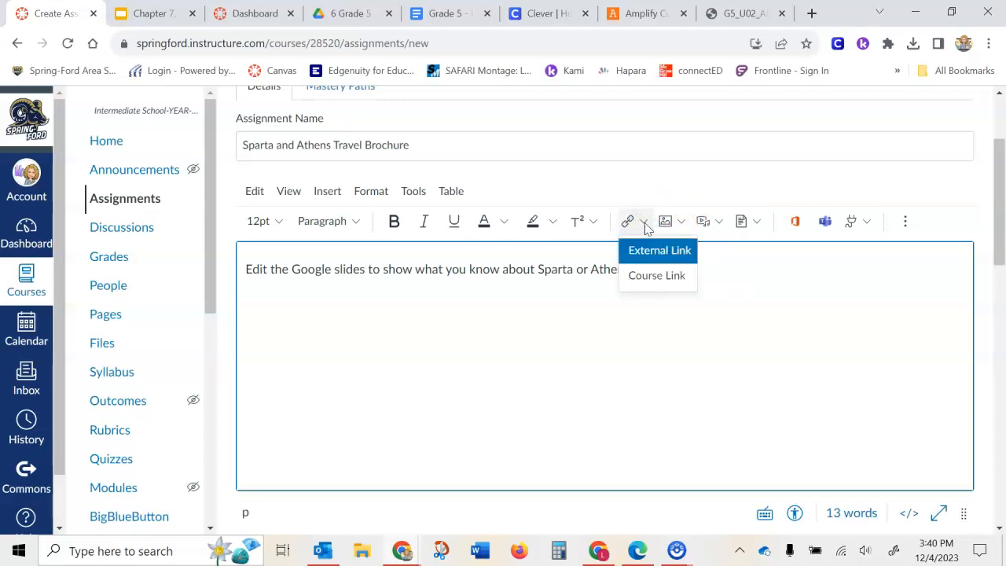
left_click(729, 265)
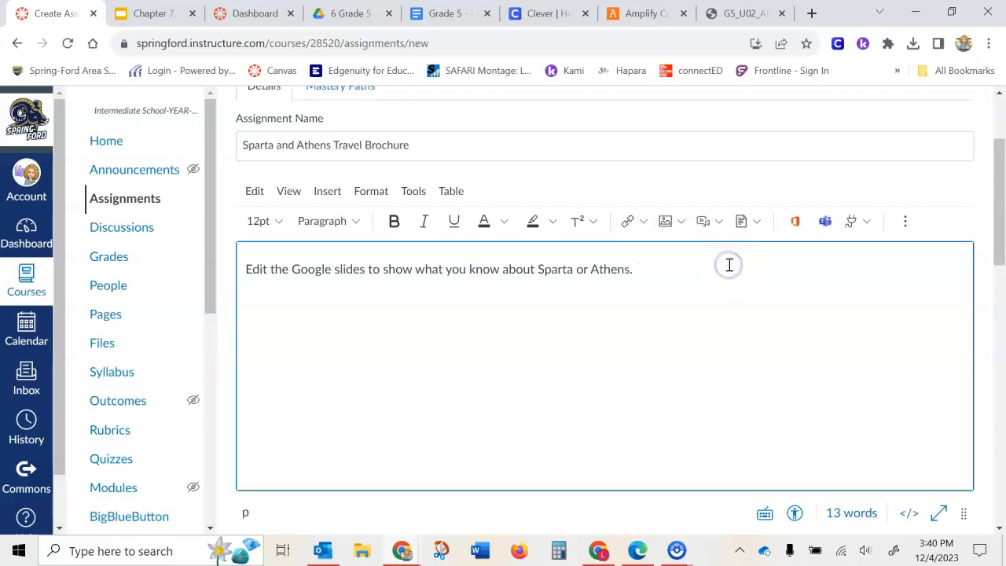
left_click(865, 221)
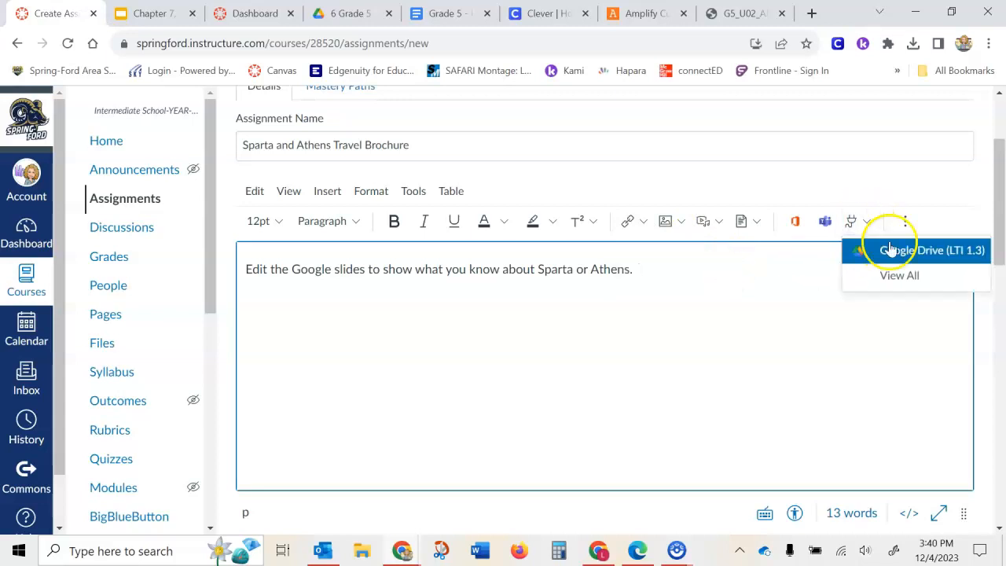
left_click(734, 263)
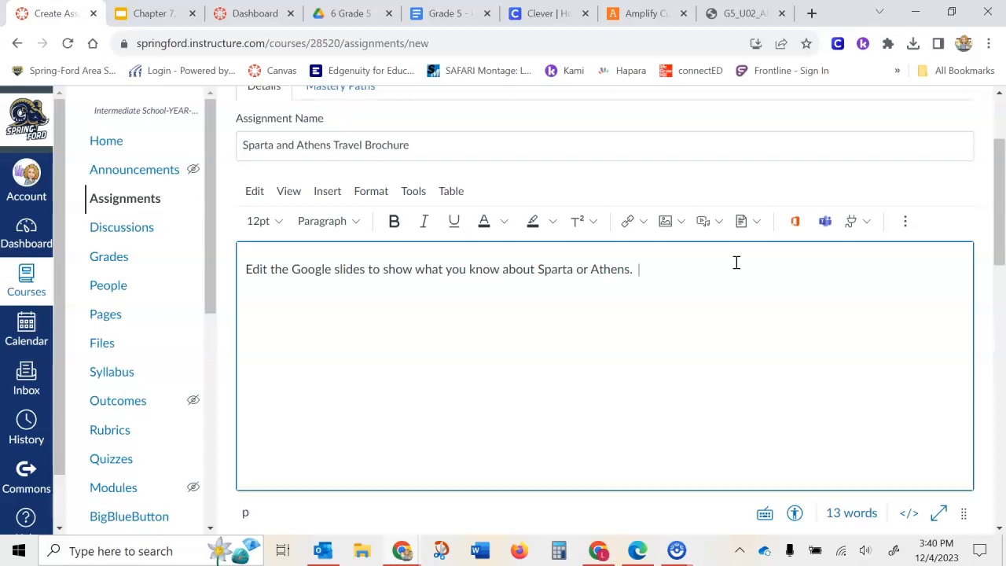
left_click(751, 339)
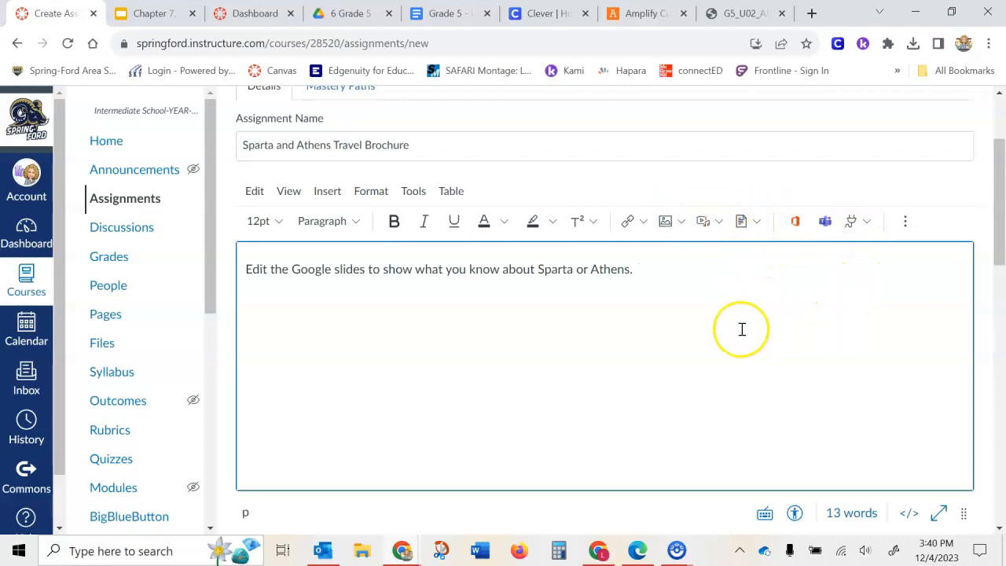
Try grading by points by clearing the assignment's points value and setting its grade display to Points
scroll(742, 330, "down", 1)
scroll(742, 330, "down", 5)
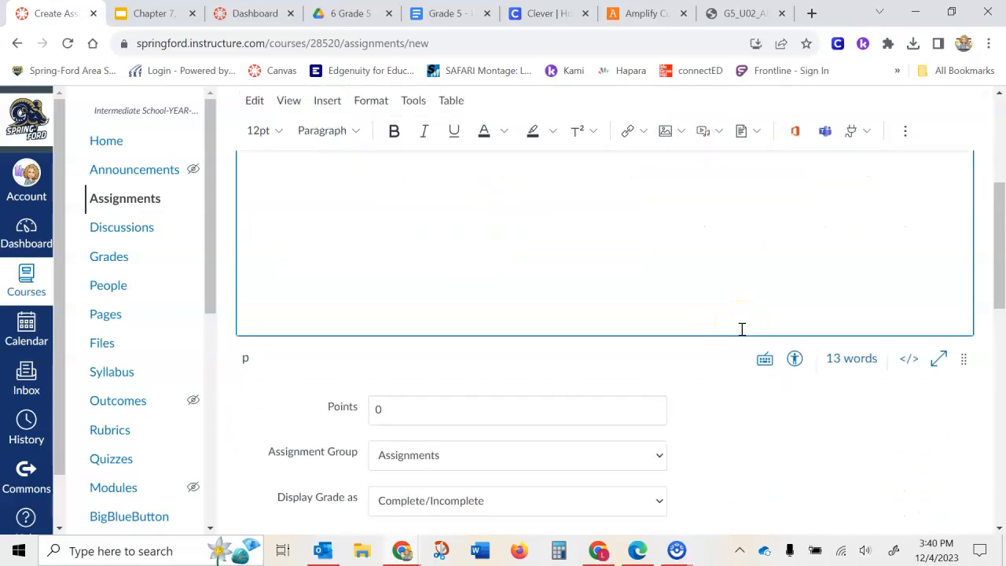
scroll(743, 335, "up", 1)
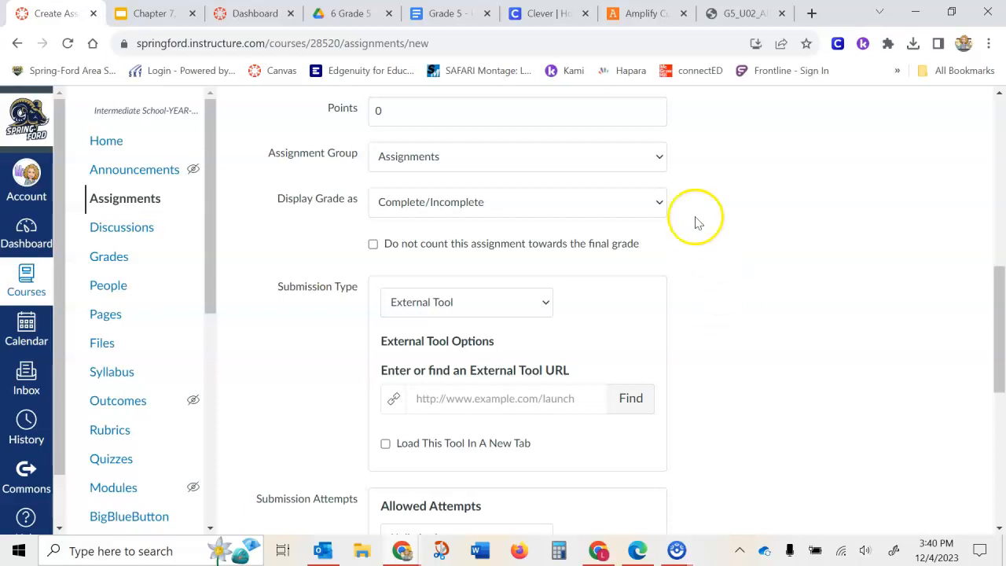
left_click(395, 114)
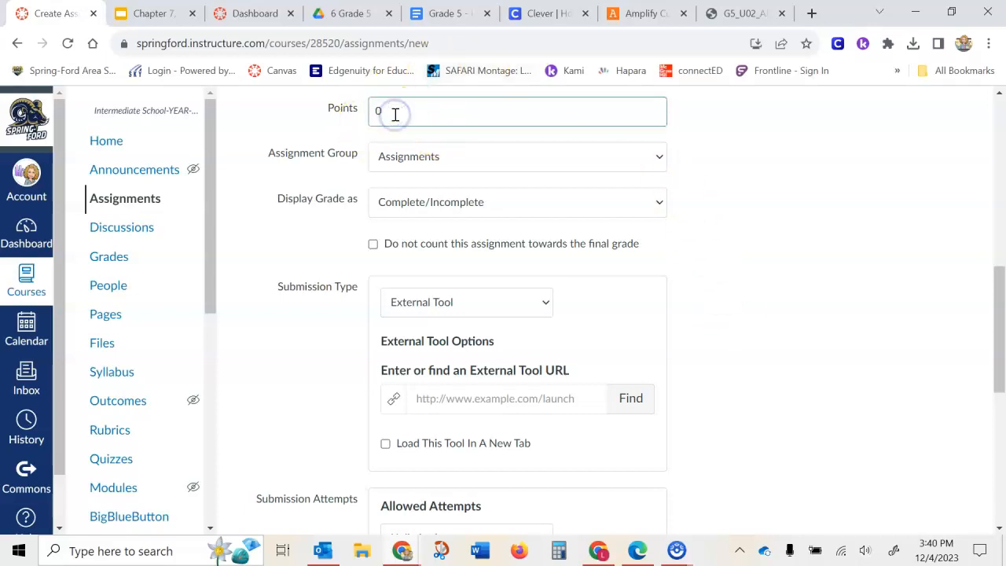
key("BackSpace")
type("5")
key("BackSpace")
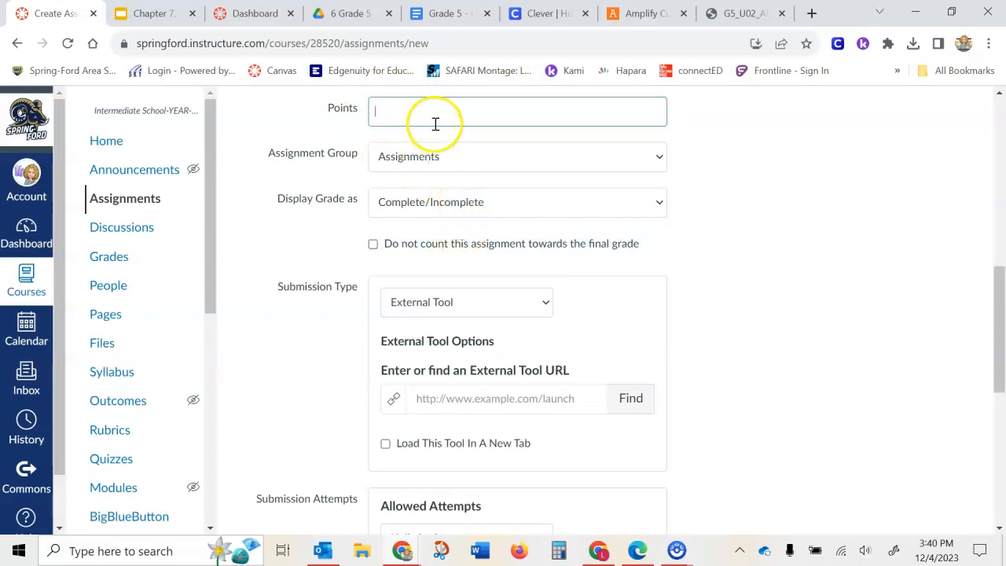
left_click(471, 203)
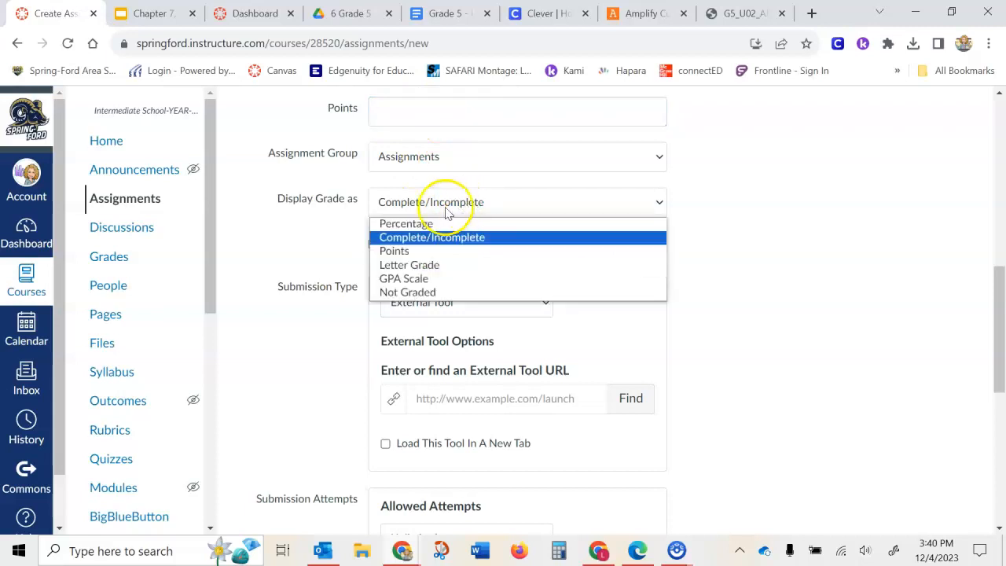
left_click(391, 250)
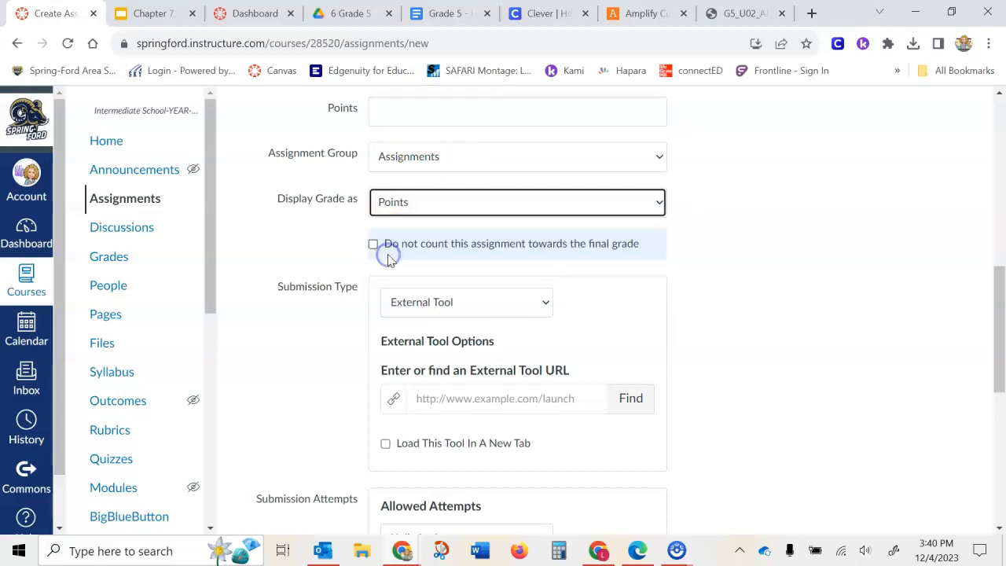
Set the assignment's grade display to Complete/Incomplete and its points to 0
left_click(464, 202)
left_click(430, 238)
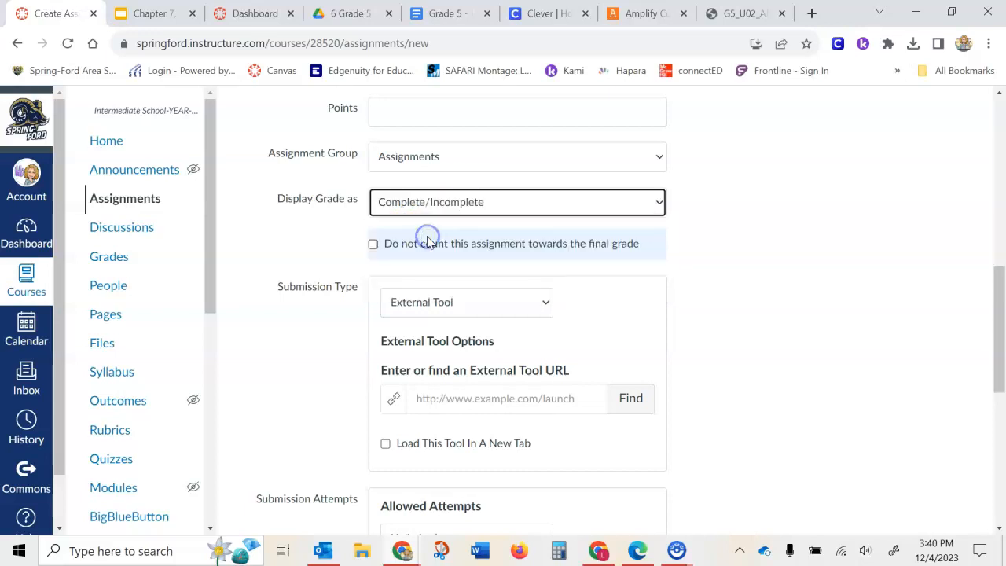
left_click(432, 116)
type("0")
left_click(728, 209)
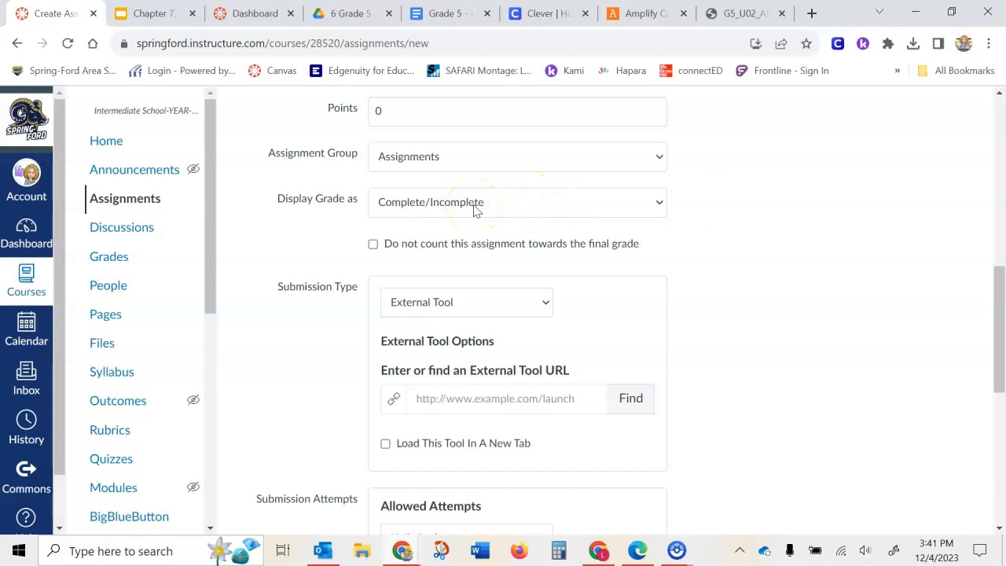
Keep External Tool as the assignment's submission type
scroll(731, 277, "down", 1)
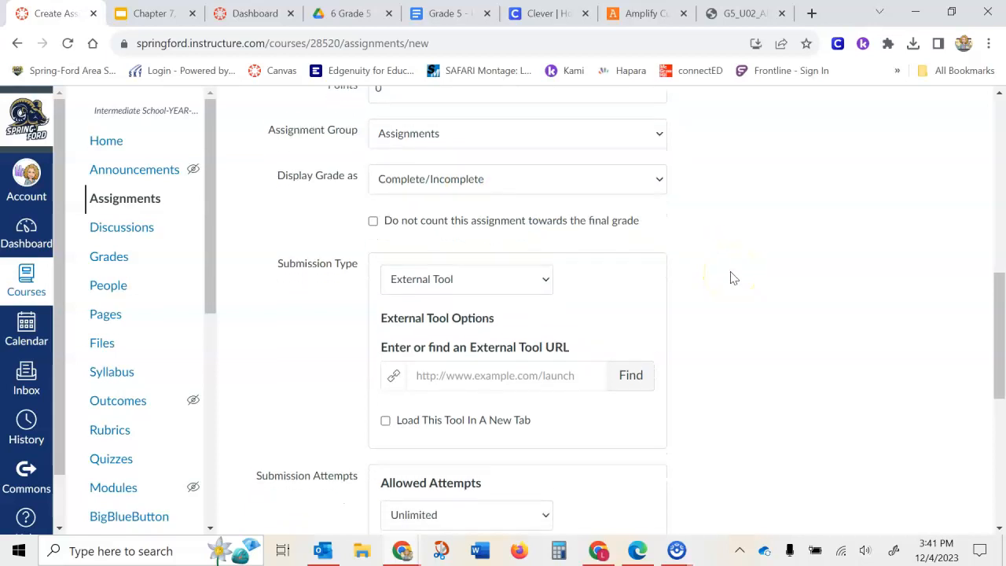
scroll(731, 278, "down", 2)
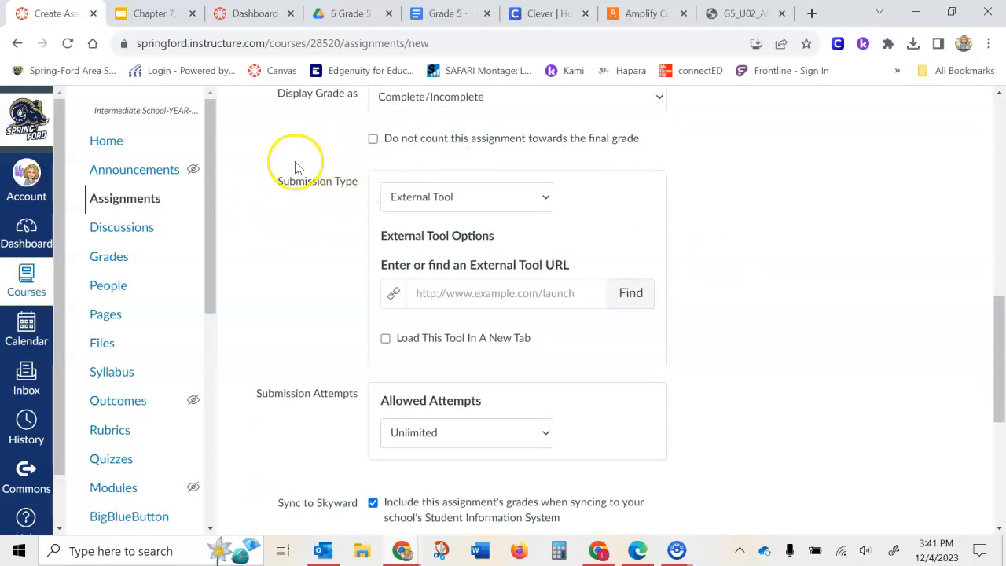
left_click(547, 202)
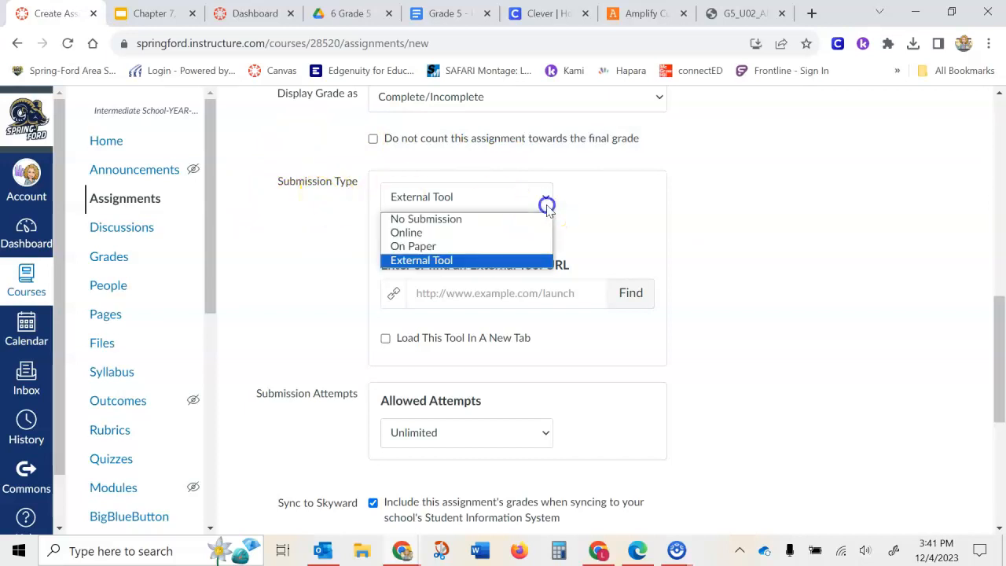
left_click(431, 261)
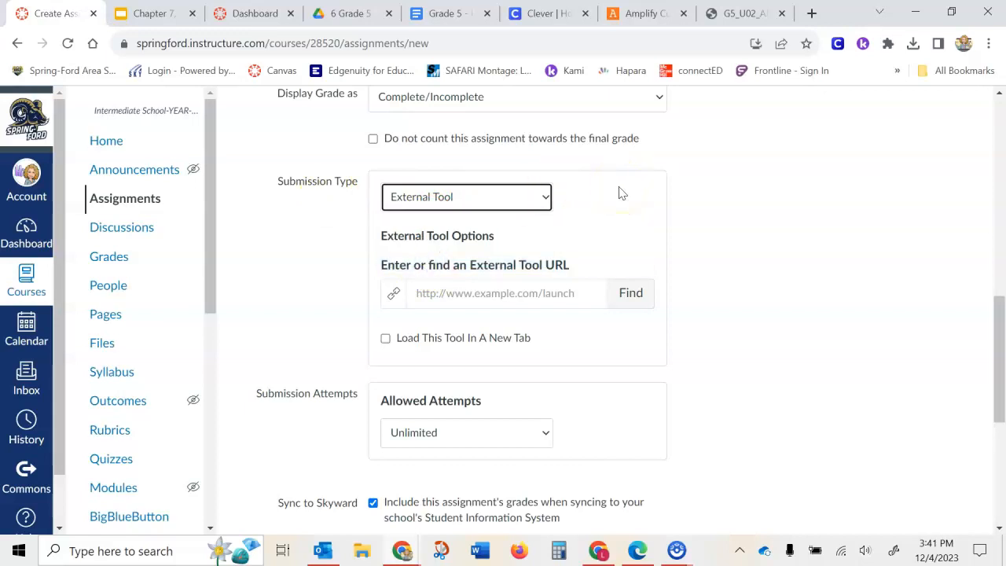
Find the Google Assignments (LTI 1.3) external tool and continue into it with the signed-in account
left_click(632, 301)
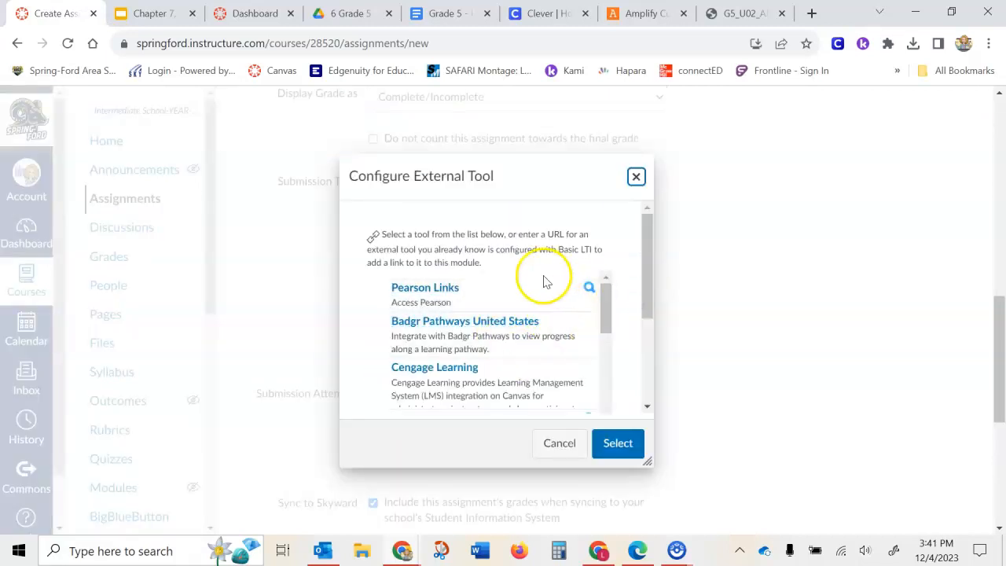
scroll(537, 296, "down", 1)
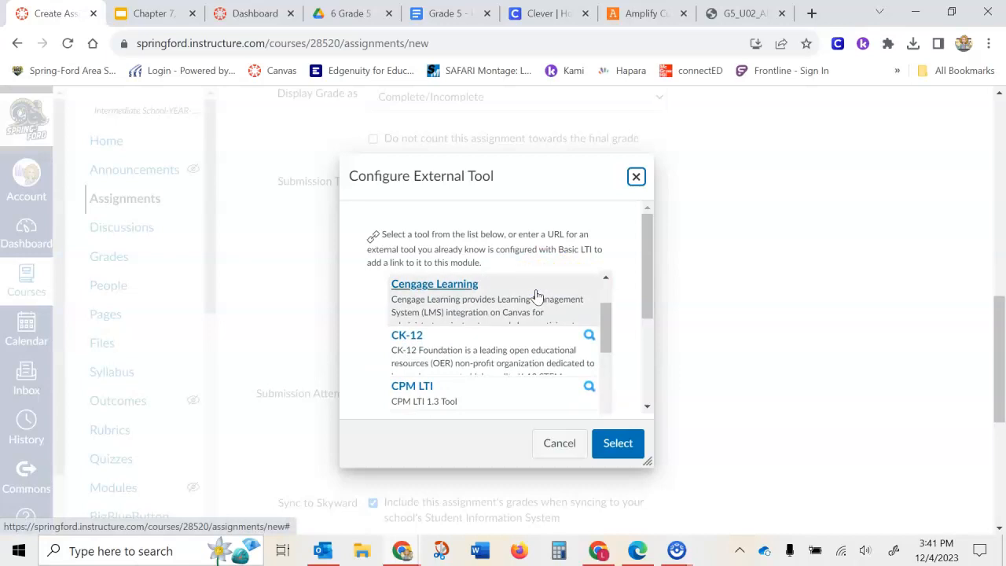
scroll(537, 296, "down", 3)
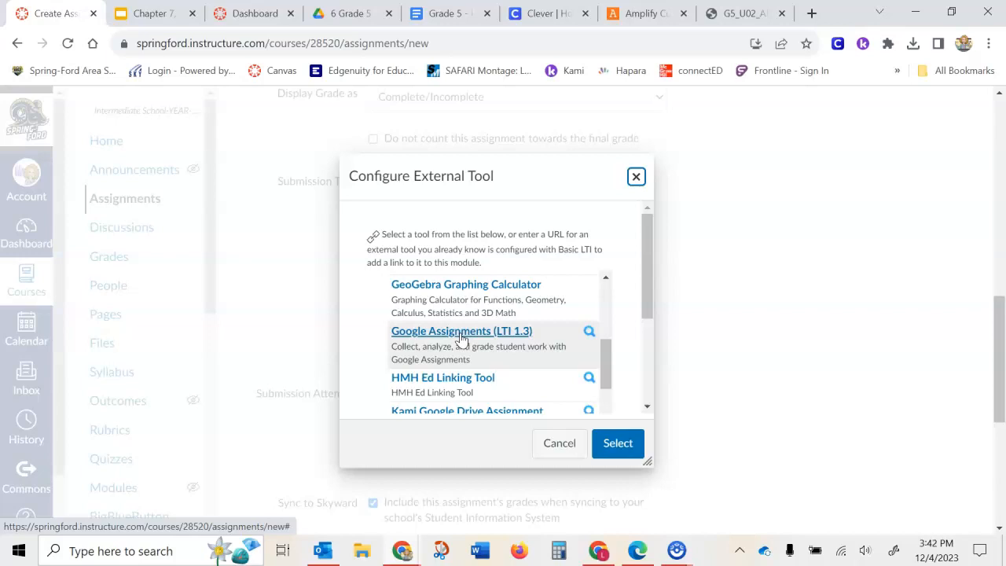
left_click(462, 338)
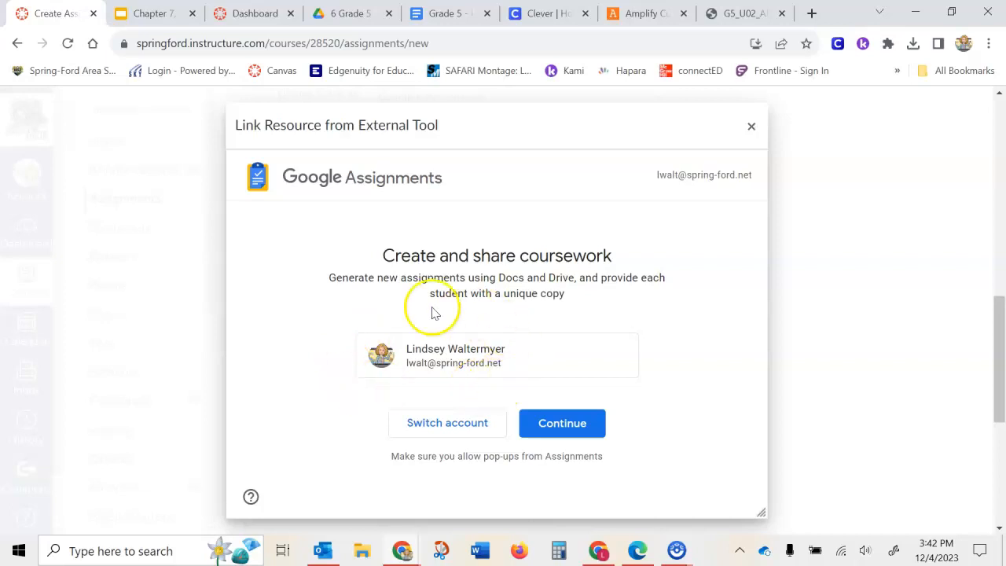
left_click(561, 423)
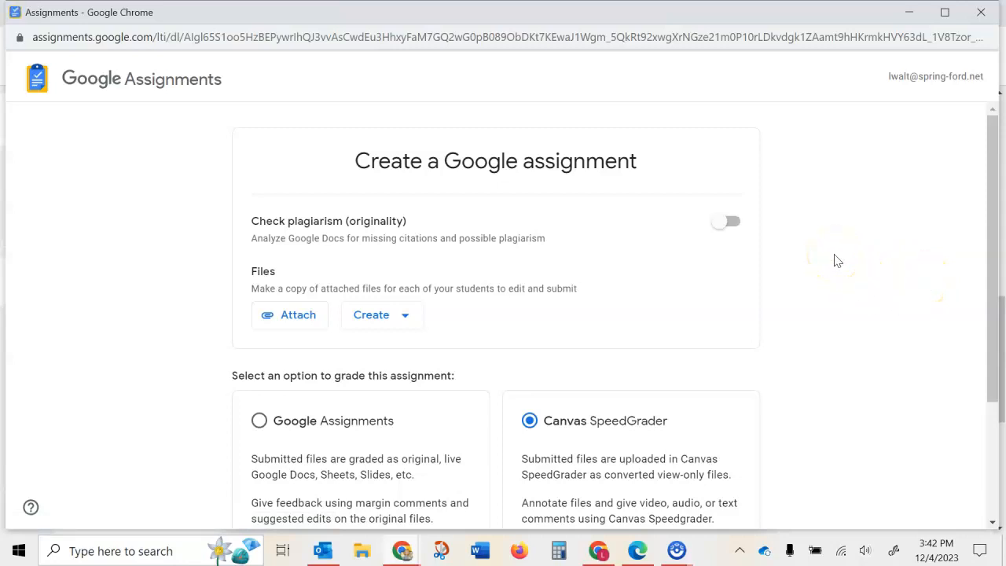
Attach the Chapter 7, Lesson 2 Travel Brochure Template slides from the Drive folder 6th Grade - my files > 2 Social Studies > Unit 5: Ancient Greece > Chapter 7
scroll(837, 261, "down", 1)
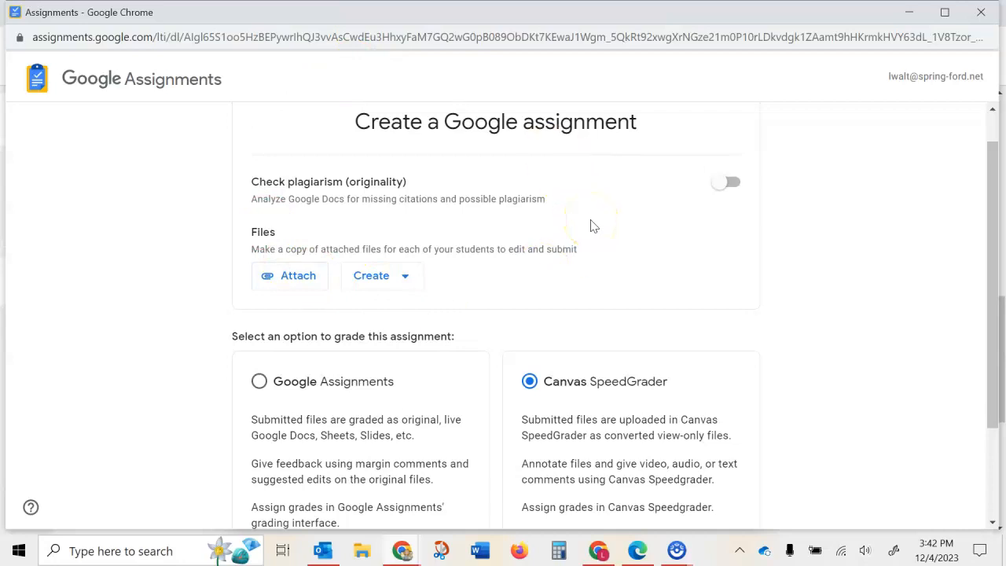
left_click(283, 277)
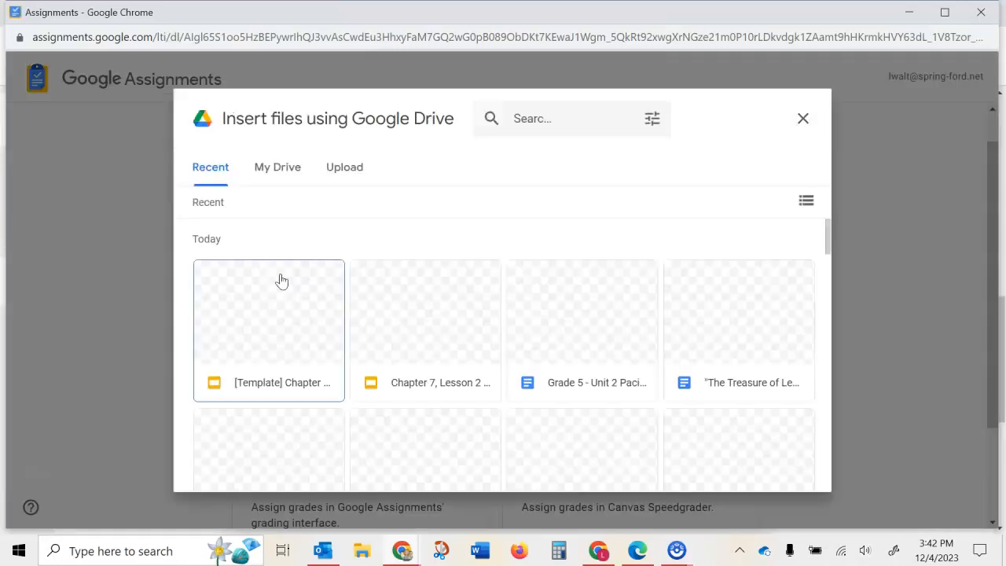
left_click(288, 168)
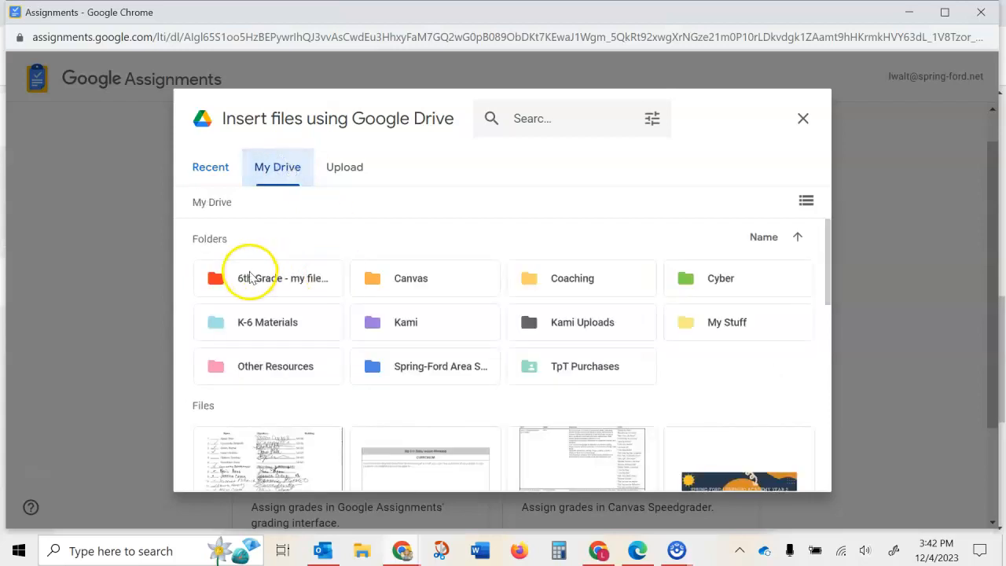
double_click(253, 276)
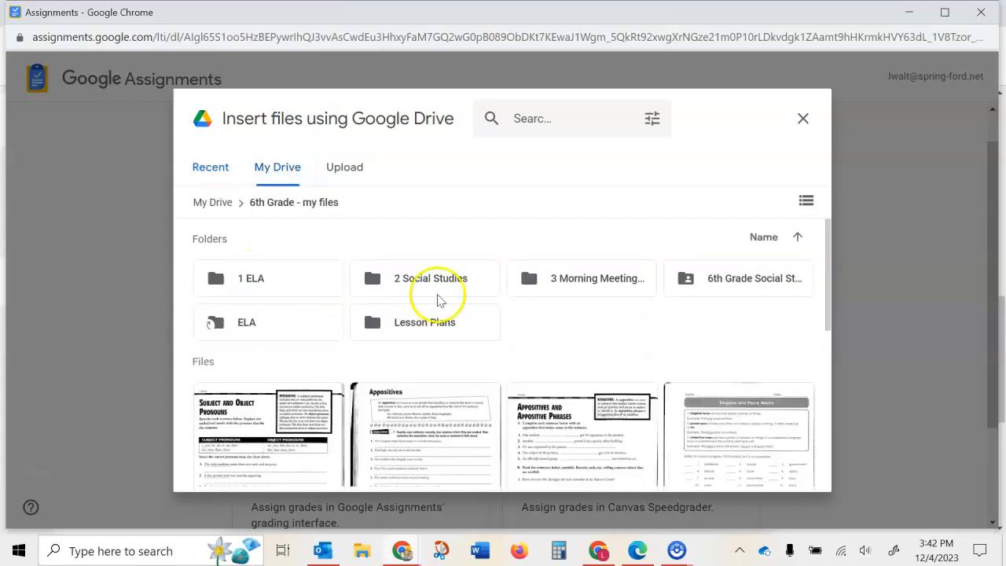
double_click(456, 272)
double_click(301, 324)
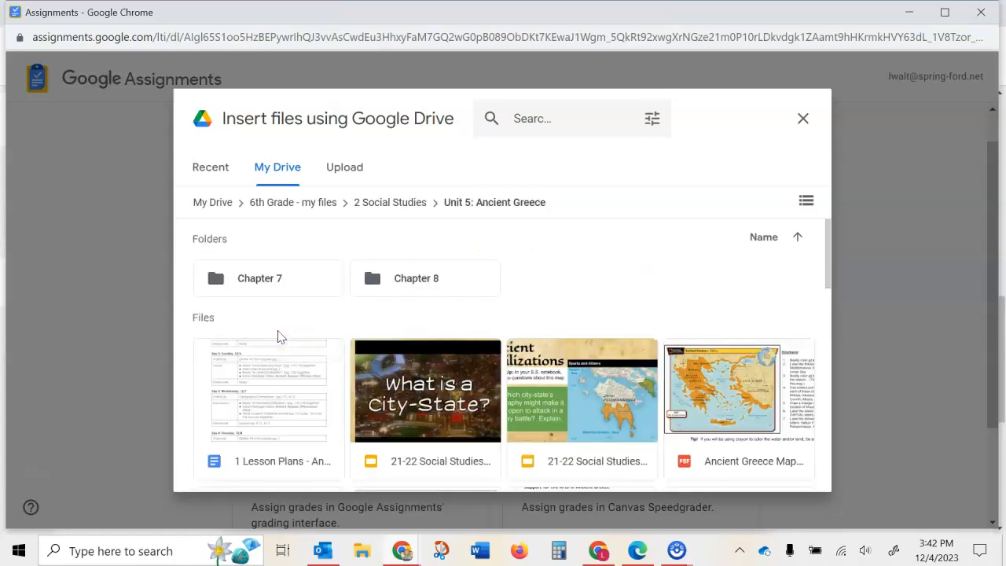
double_click(286, 277)
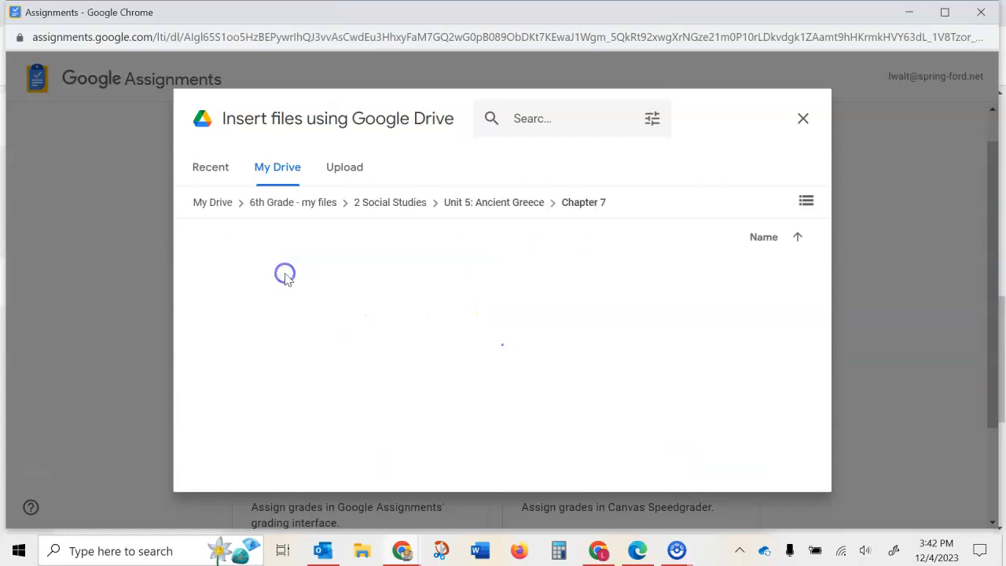
scroll(360, 359, "down", 2)
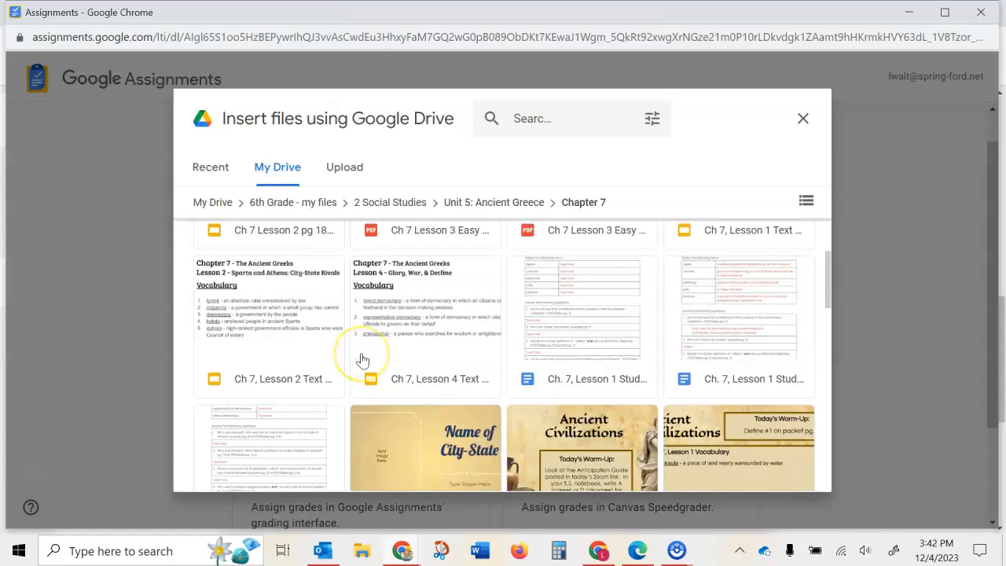
scroll(362, 359, "down", 2)
left_click(432, 431)
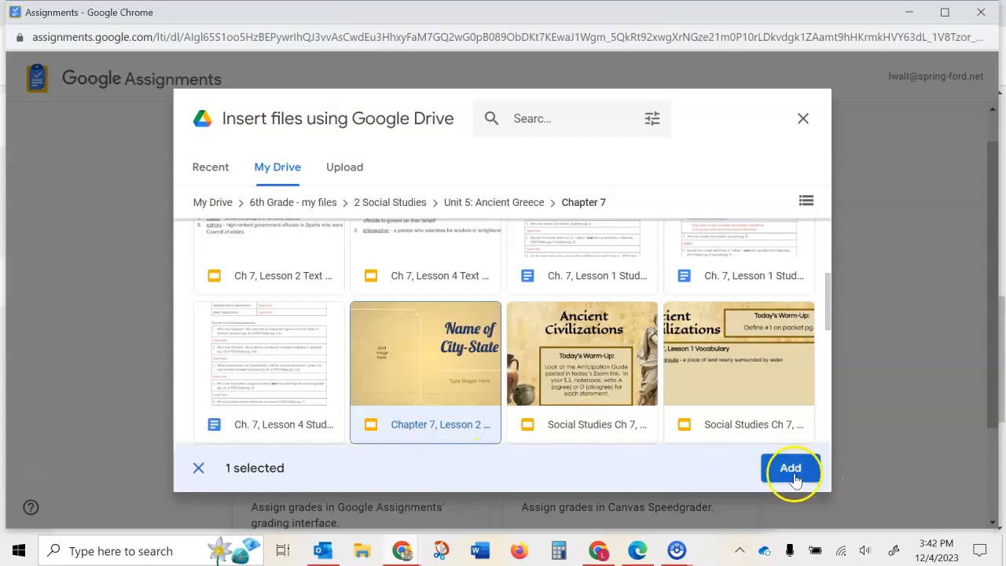
left_click(791, 470)
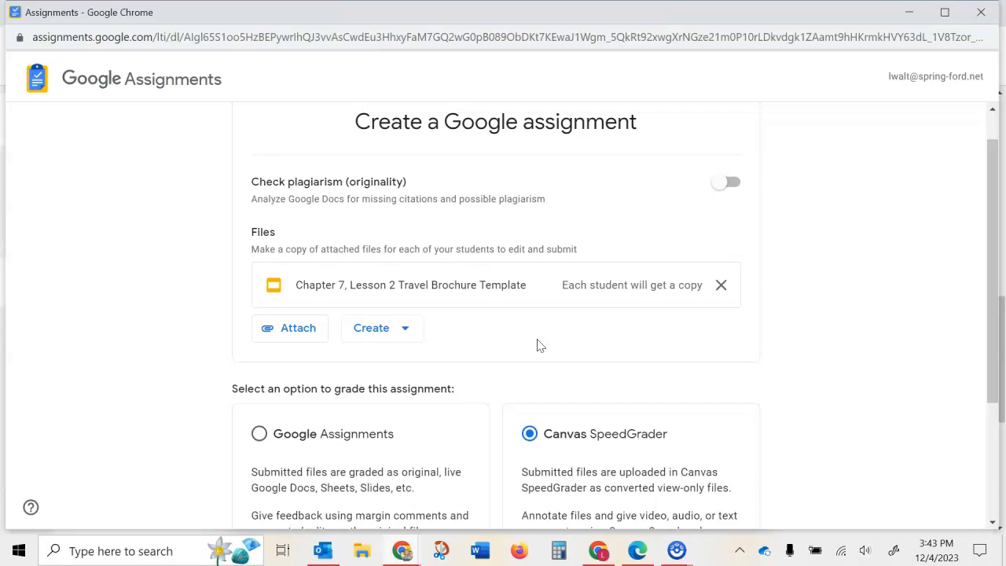
Create the Google assignment with Canvas SpeedGrader as its grading option and confirm it as the external tool
left_click(408, 331)
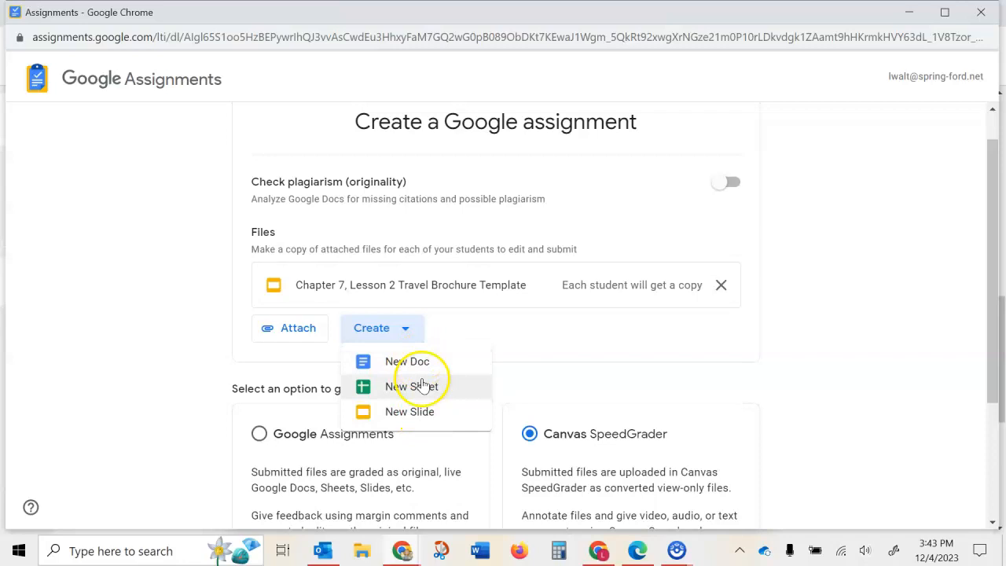
left_click(486, 315)
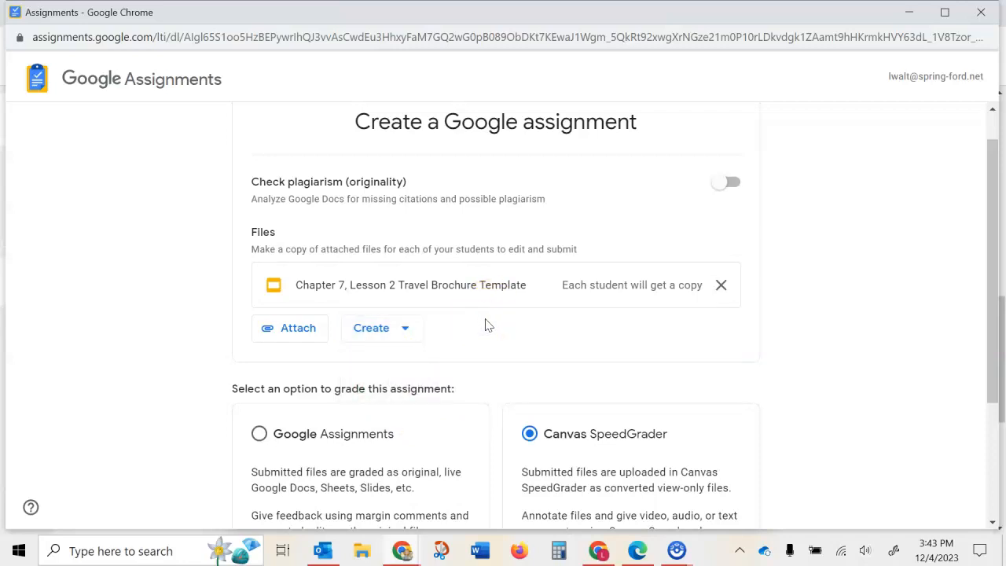
scroll(969, 343, "down", 3)
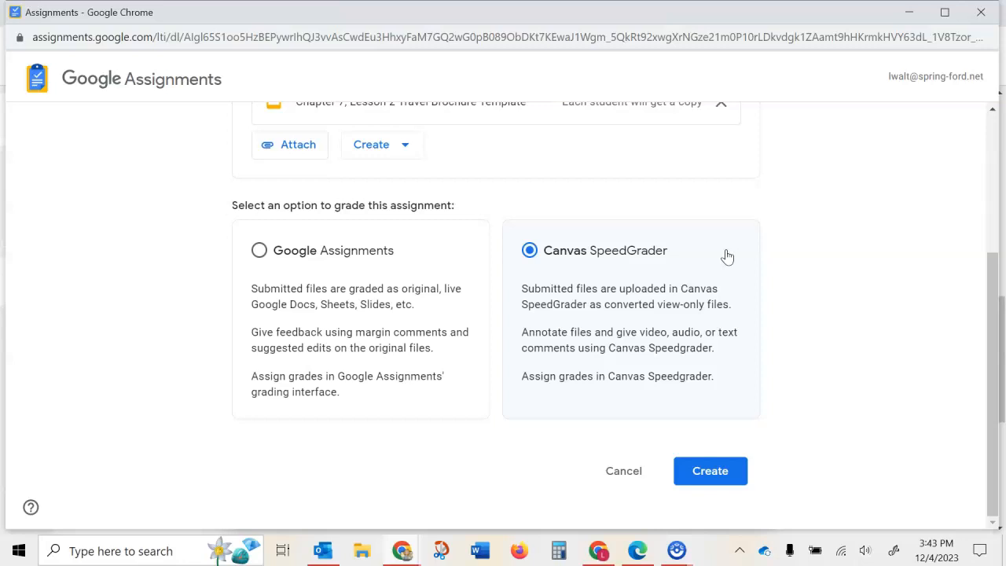
left_click(259, 250)
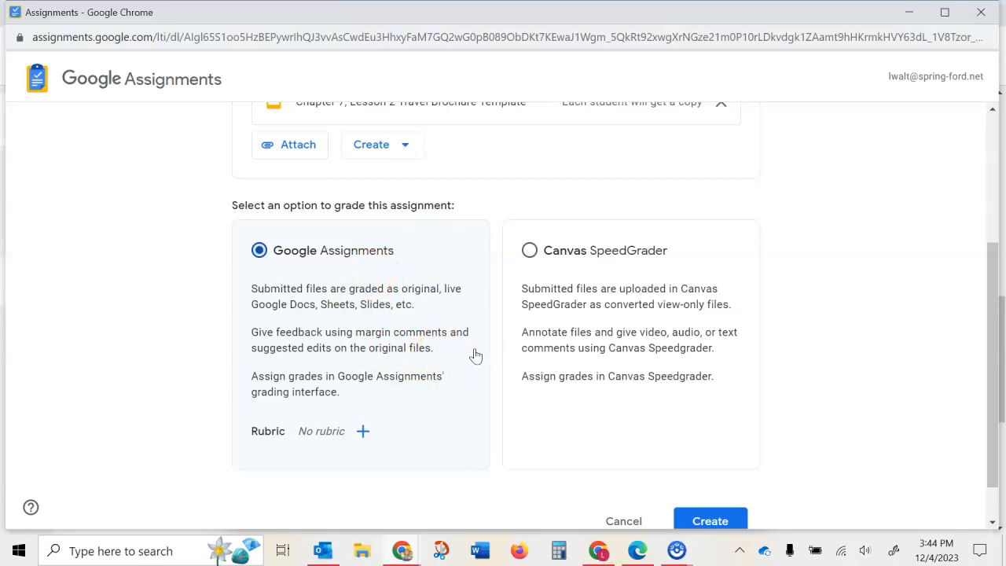
left_click(529, 251)
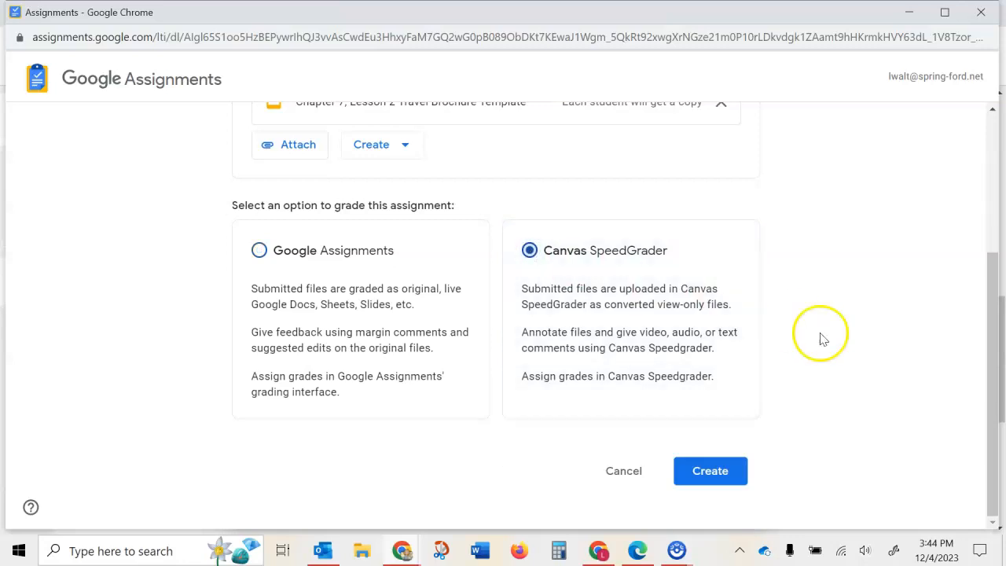
left_click(717, 474)
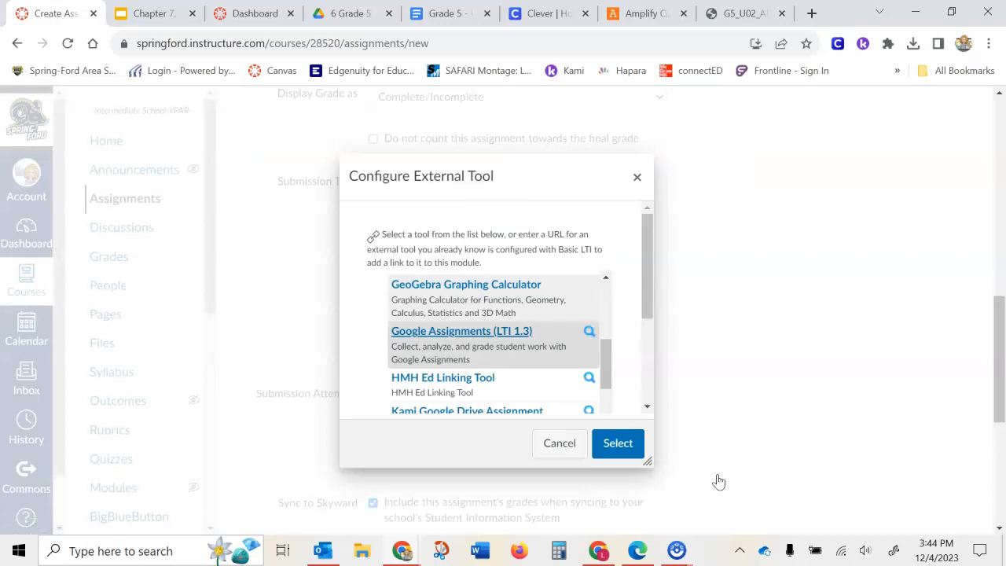
left_click(621, 453)
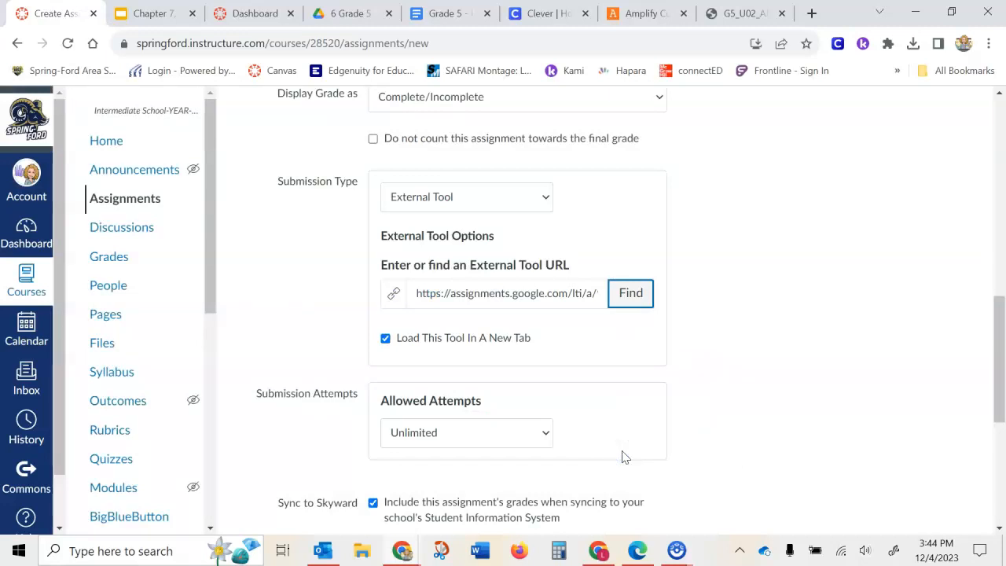
Examine the course sections and students that the assignment can be assigned to
scroll(763, 396, "down", 4)
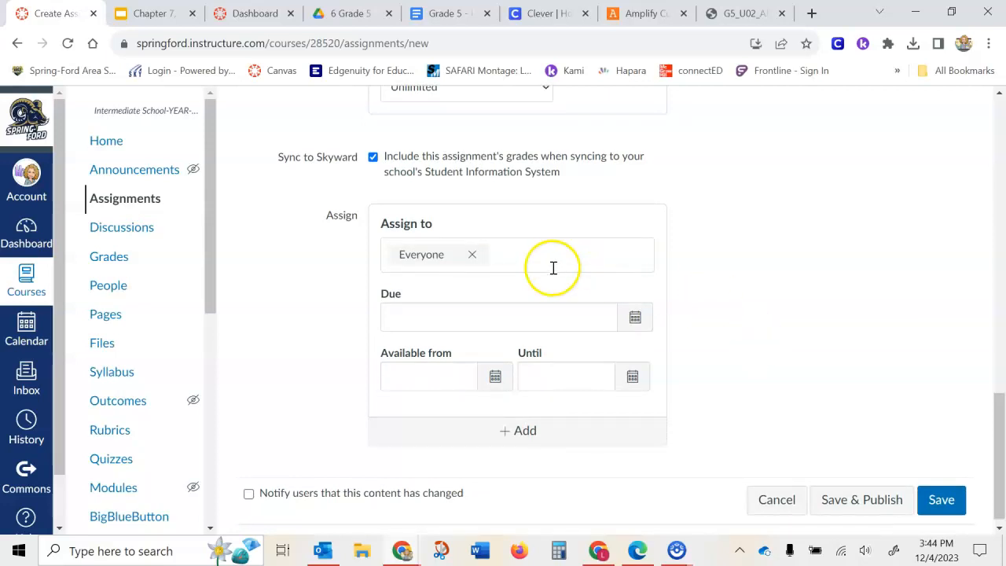
left_click(500, 253)
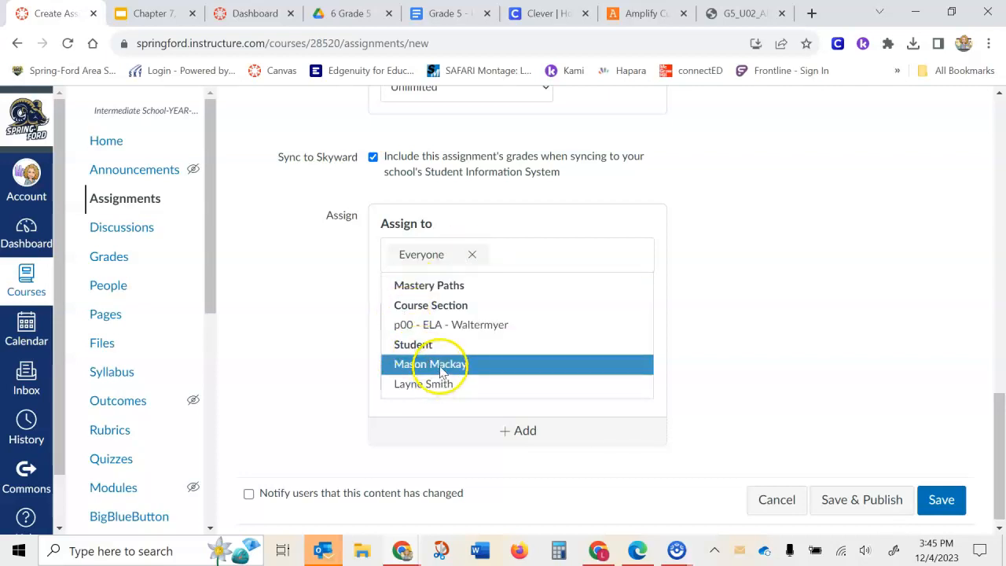
left_click(519, 254)
left_click(519, 254)
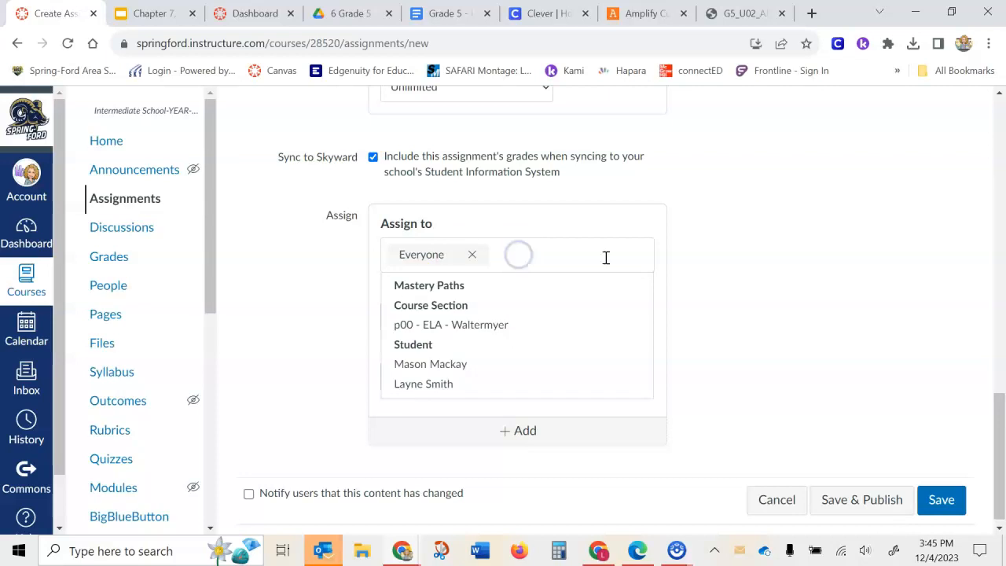
left_click(658, 271)
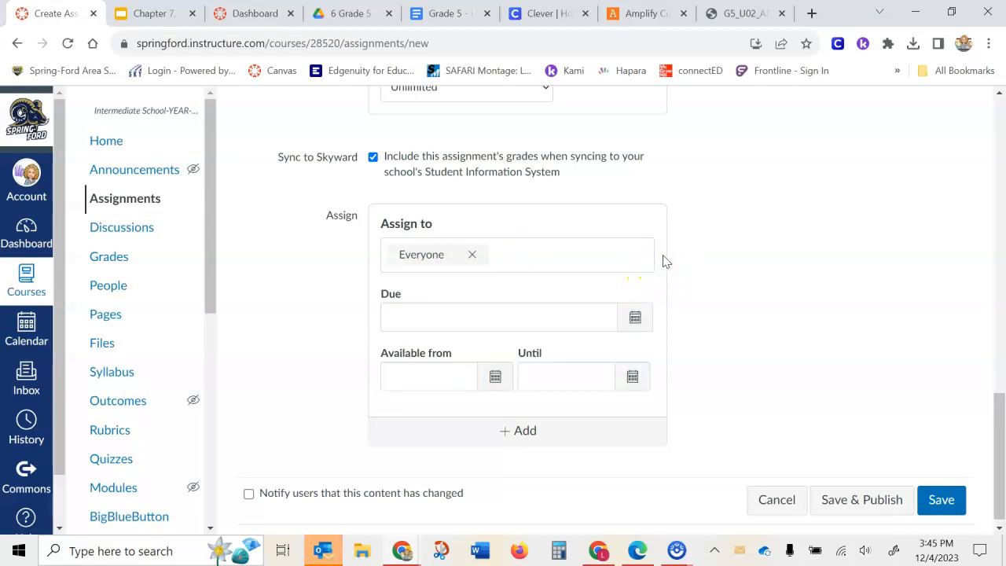
Set the assignment's due date to Dec 6, 2023, 11:59 PM, and save and publish it
left_click(635, 318)
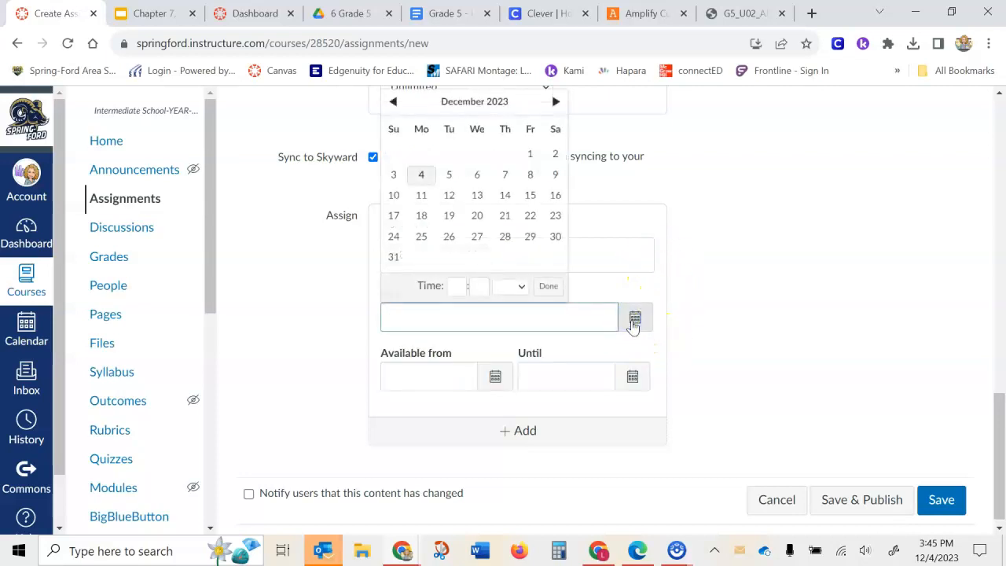
left_click(478, 176)
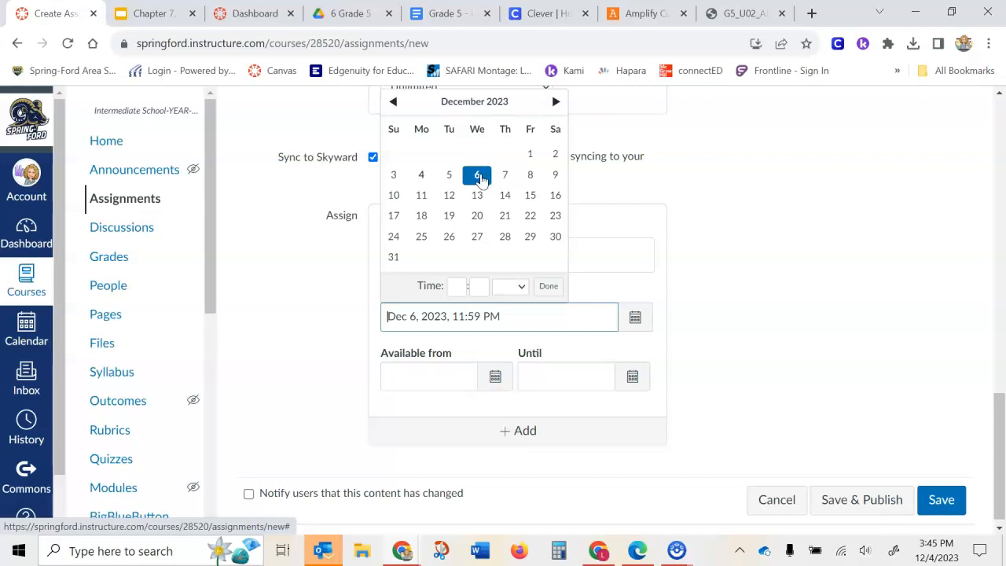
left_click(548, 285)
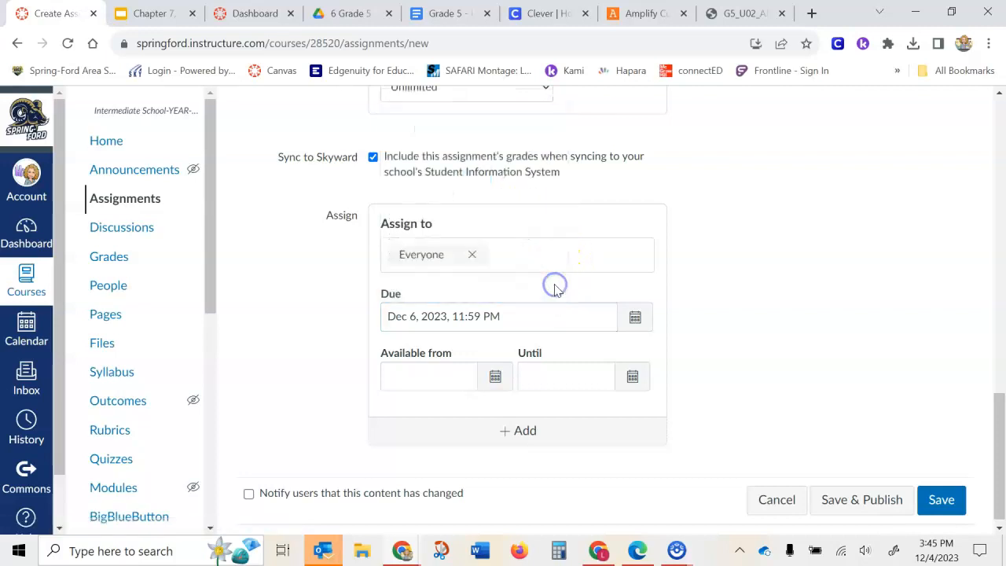
left_click(869, 516)
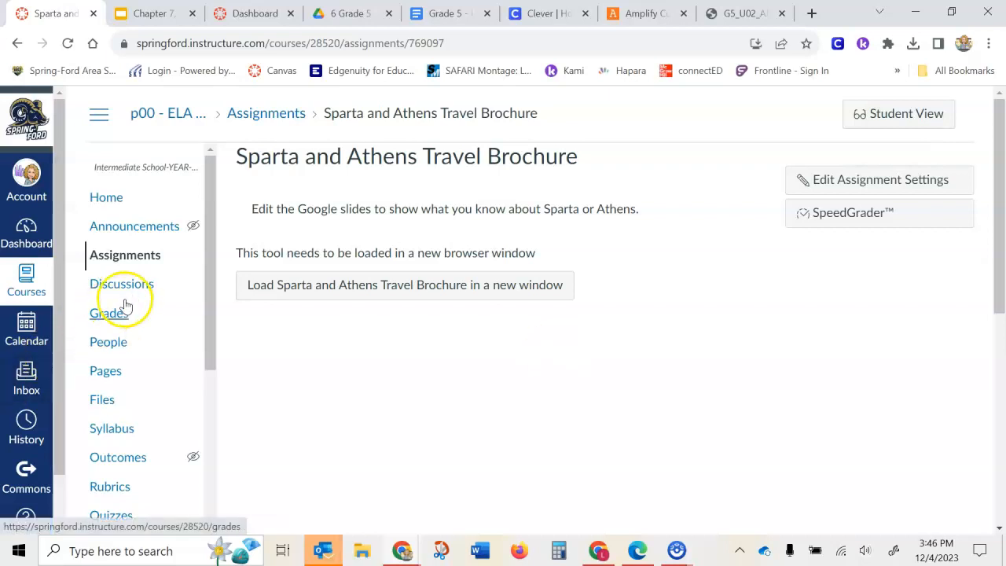
Open the Monday page from the Week of December 4, 2023 module
scroll(145, 393, "down", 1)
scroll(146, 393, "down", 3)
left_click(114, 431)
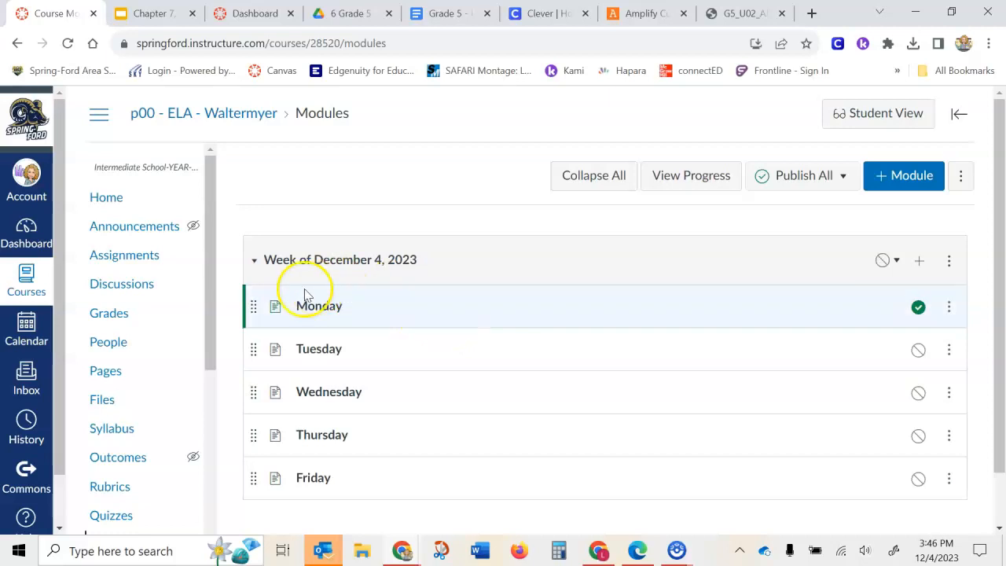
left_click(320, 313)
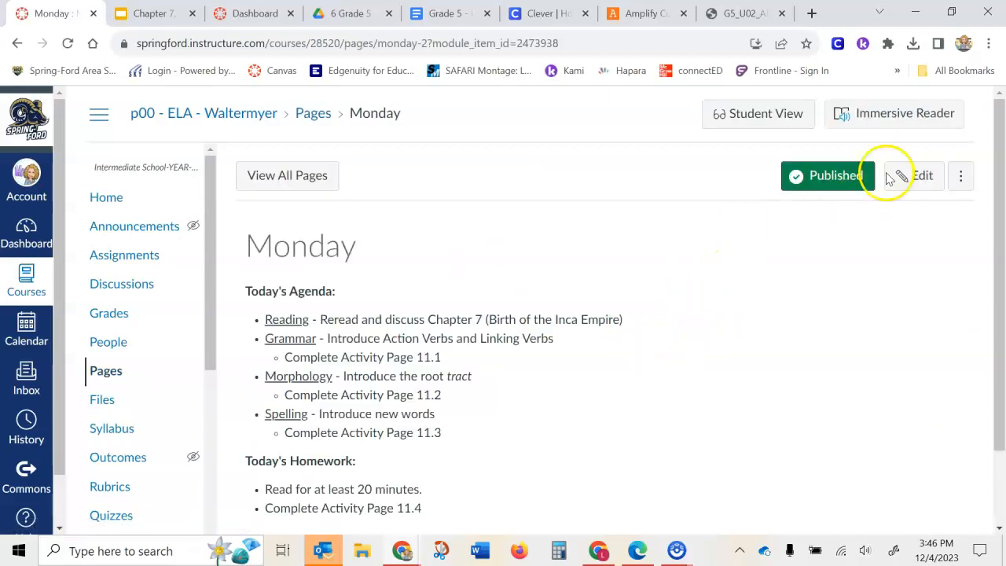
Edit the Monday page and add the sub-bullet "Complete the Google Slides" under the Reading agenda item
left_click(935, 182)
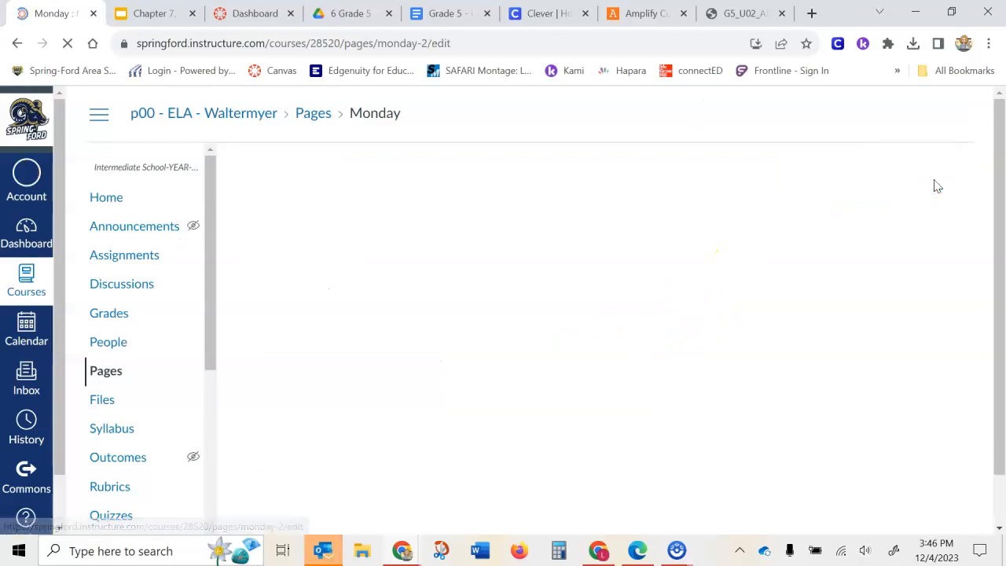
scroll(744, 382, "down", 1)
scroll(746, 381, "up", 1)
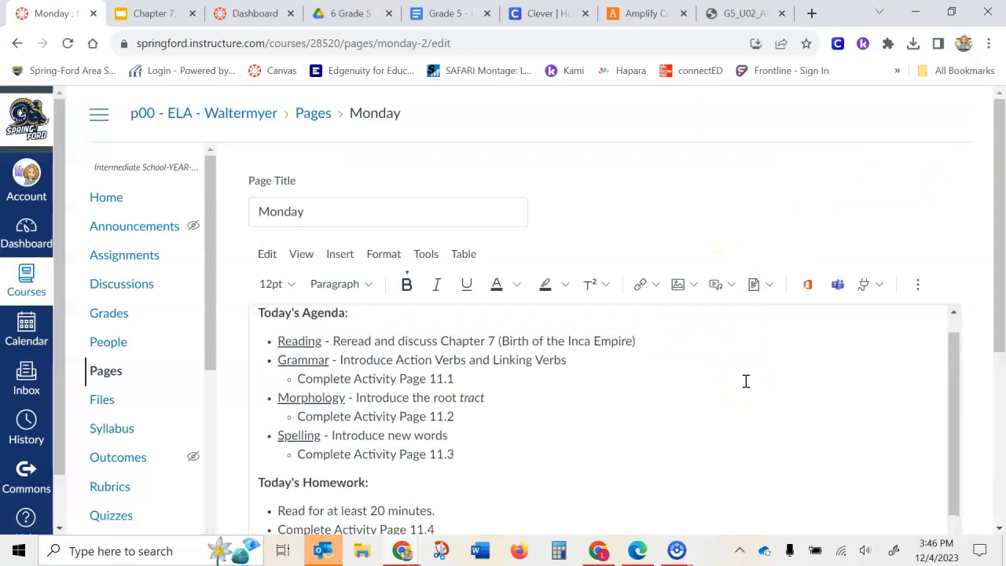
left_click(664, 343)
key("Return")
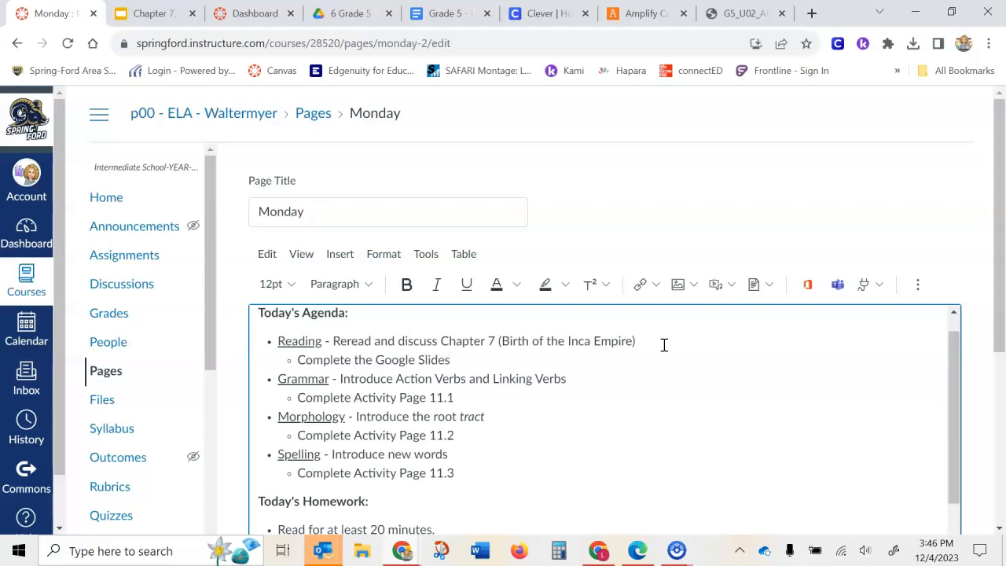
Link the words "Google Slides" to the course assignment "Sparta and Athens Travel Brochure", finding it by searching for "sparta"
left_click_drag(455, 359, 378, 360)
left_click(647, 284)
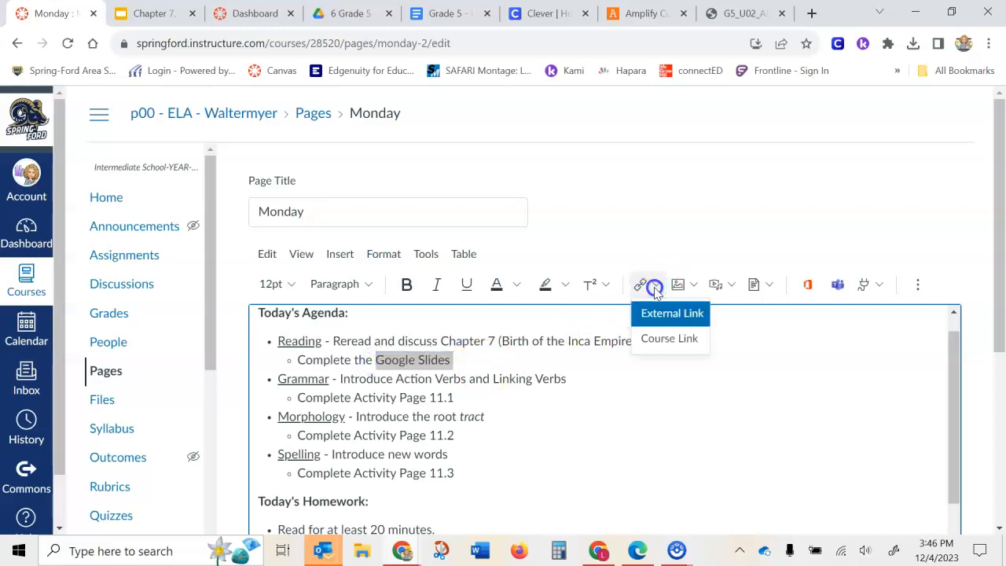
left_click(666, 341)
left_click(649, 285)
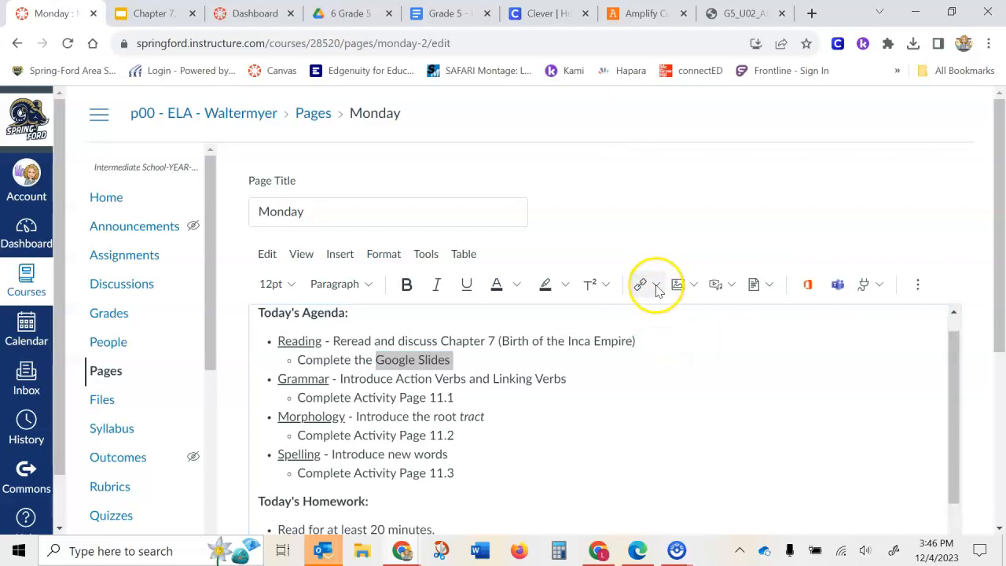
left_click(656, 337)
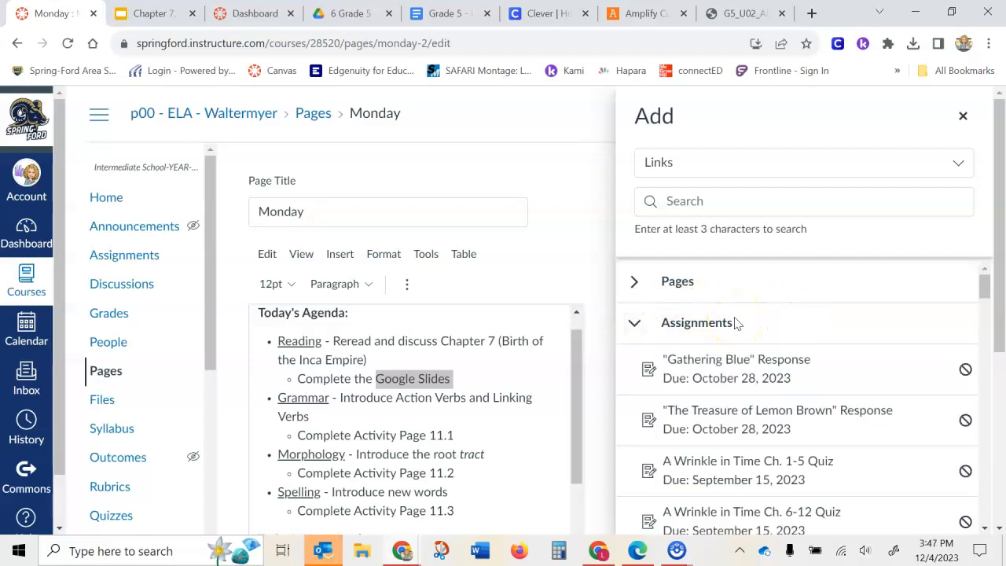
left_click(635, 322)
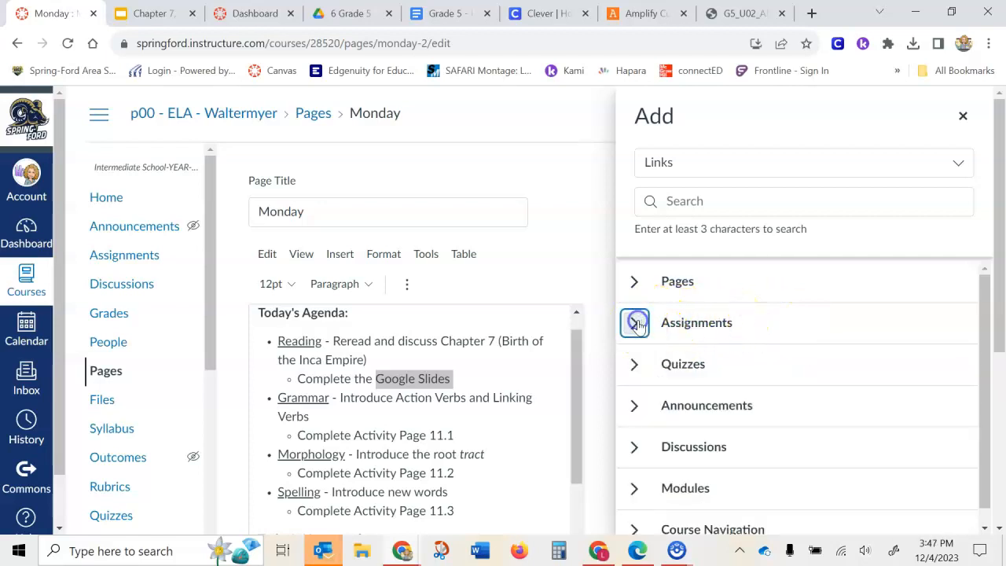
left_click(635, 323)
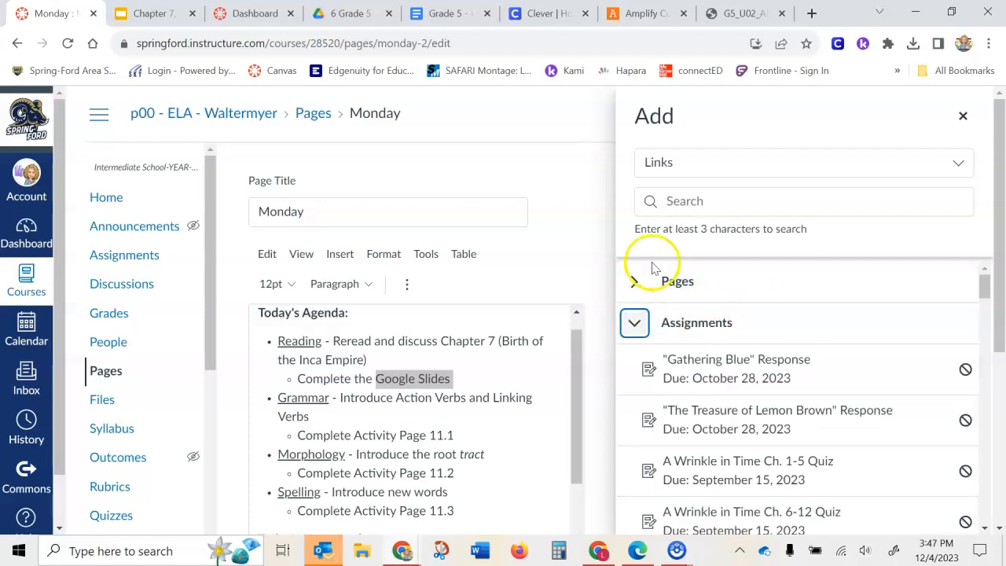
left_click(699, 202)
type("sparta")
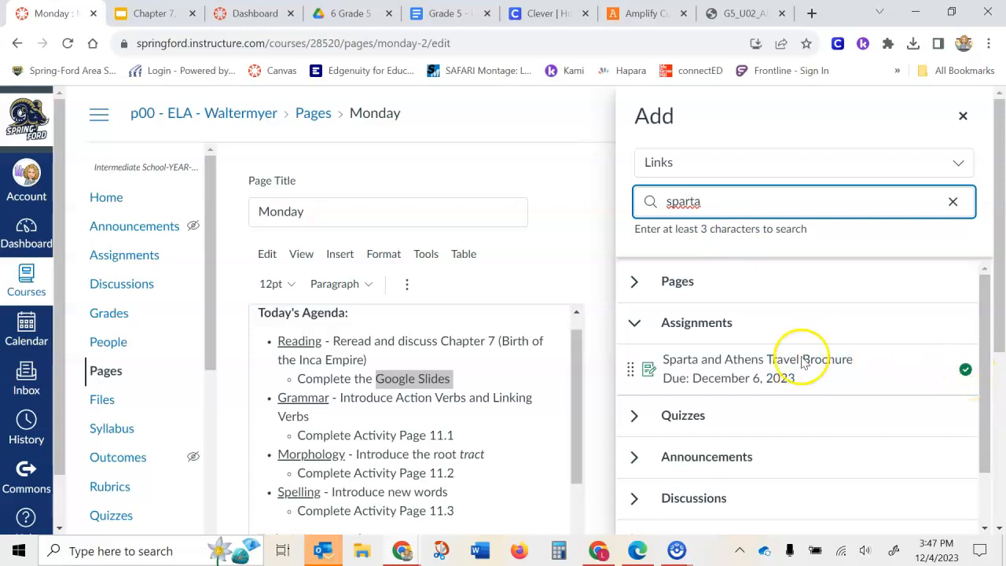
left_click(706, 367)
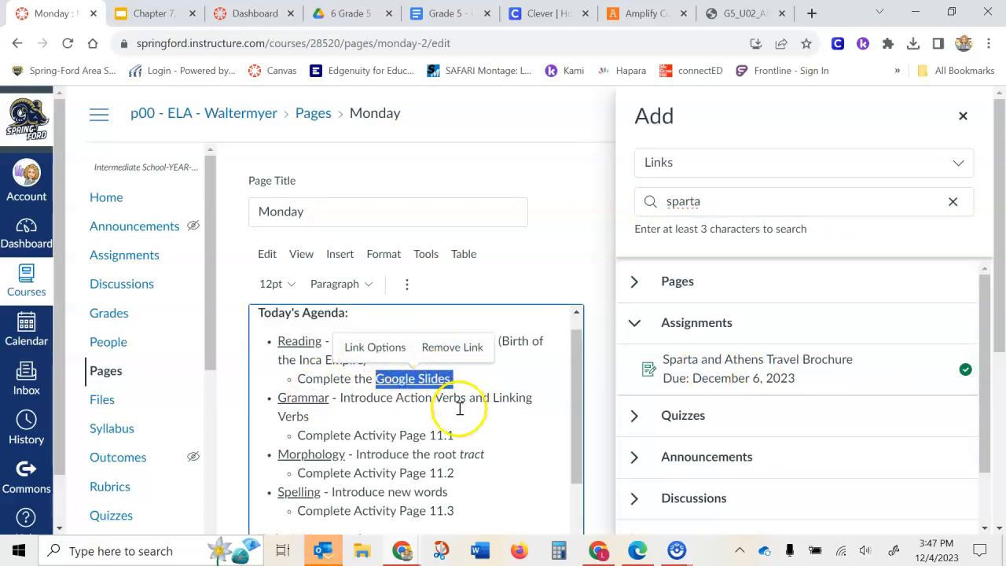
Save the edited Monday page
scroll(535, 438, "down", 5)
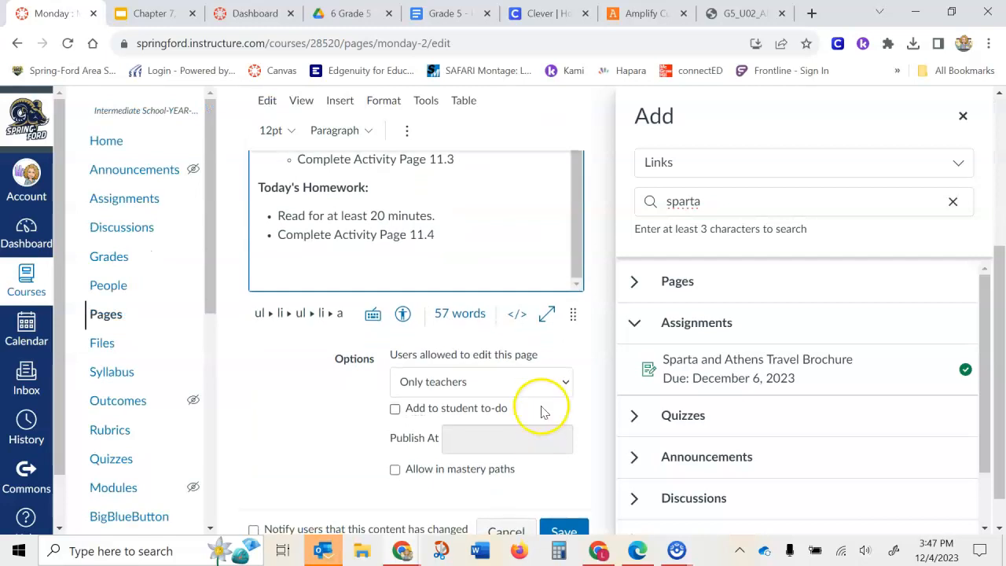
scroll(540, 409, "down", 1)
left_click(581, 501)
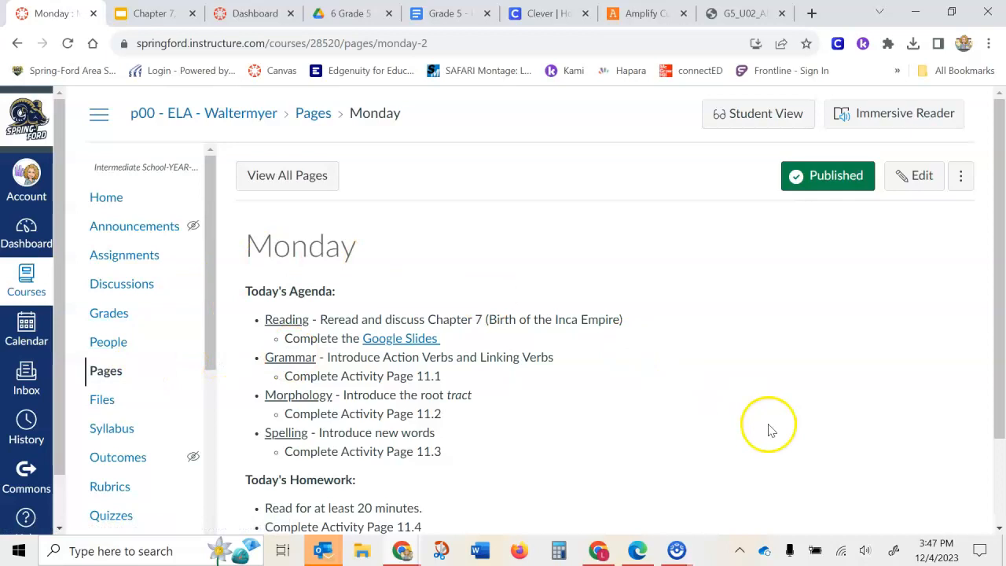
Publish the Week of December 4, 2023 module together with all its items
scroll(146, 382, "down", 3)
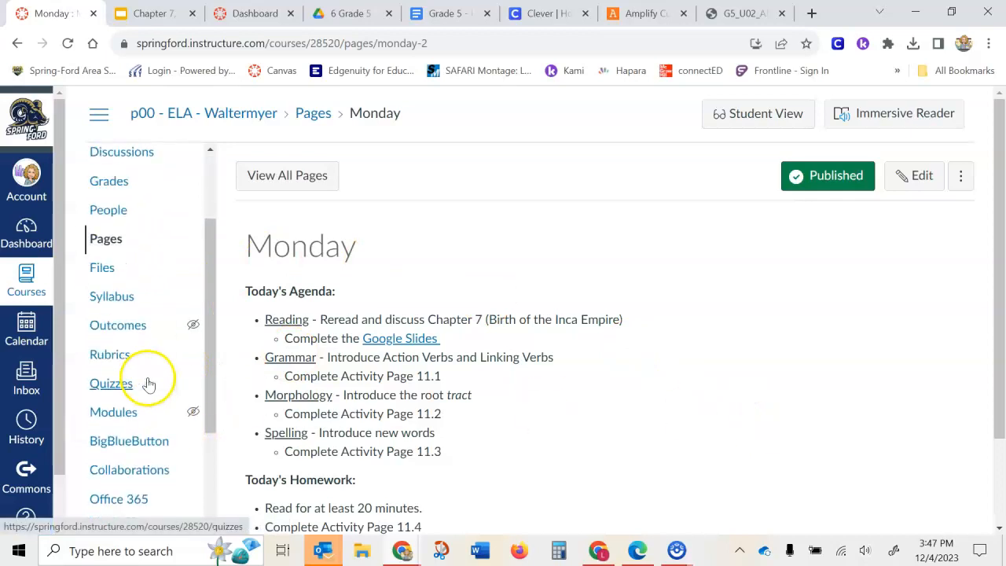
left_click(111, 413)
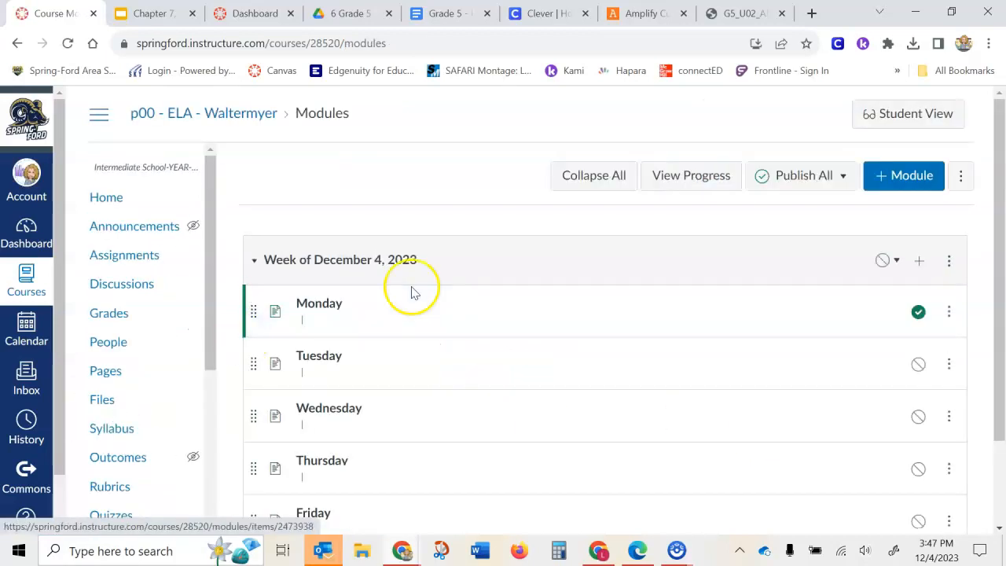
left_click(882, 261)
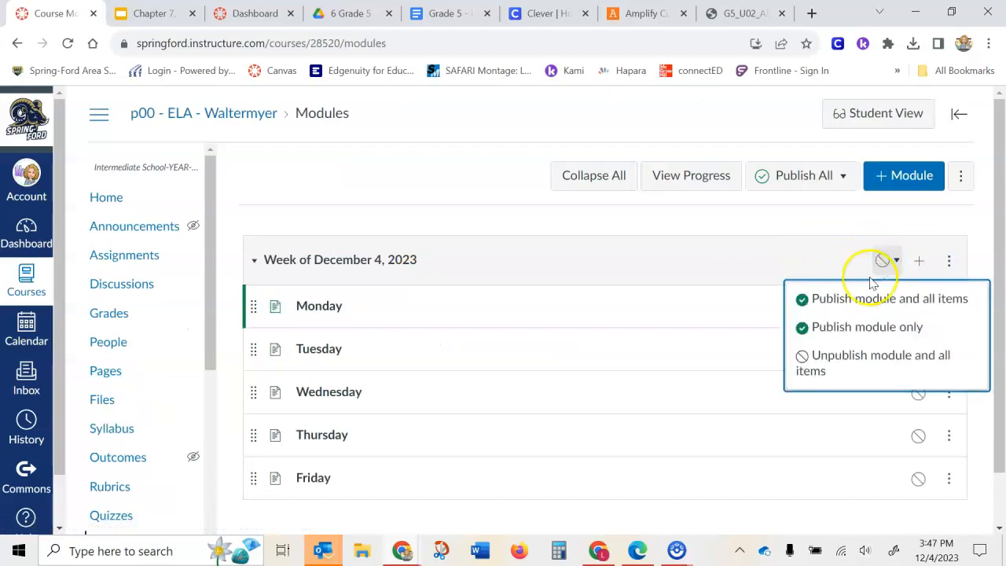
left_click(860, 305)
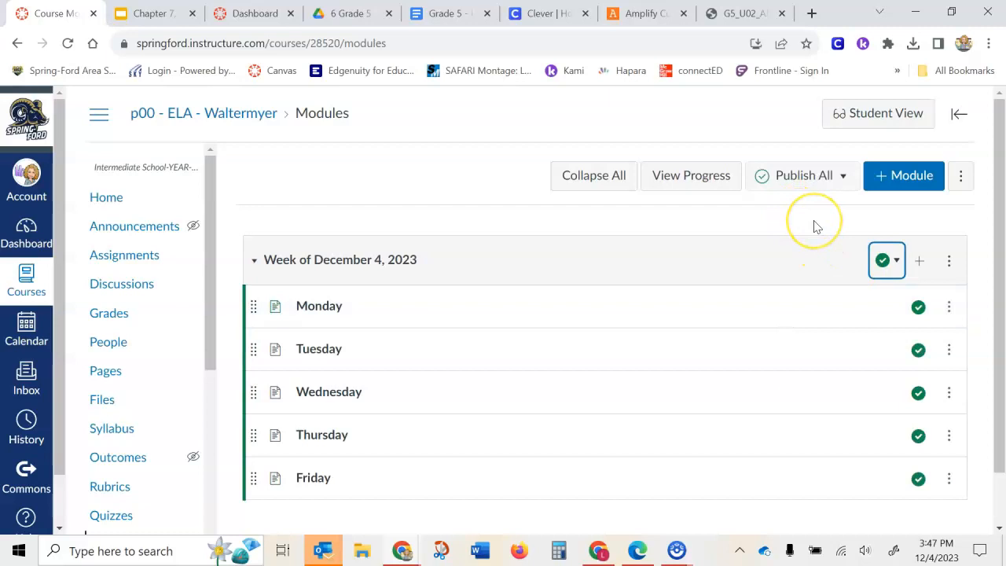
Switch to Student View and open the travel brochure assignment through the Google Slides link on the Monday page
scroll(816, 226, "down", 1)
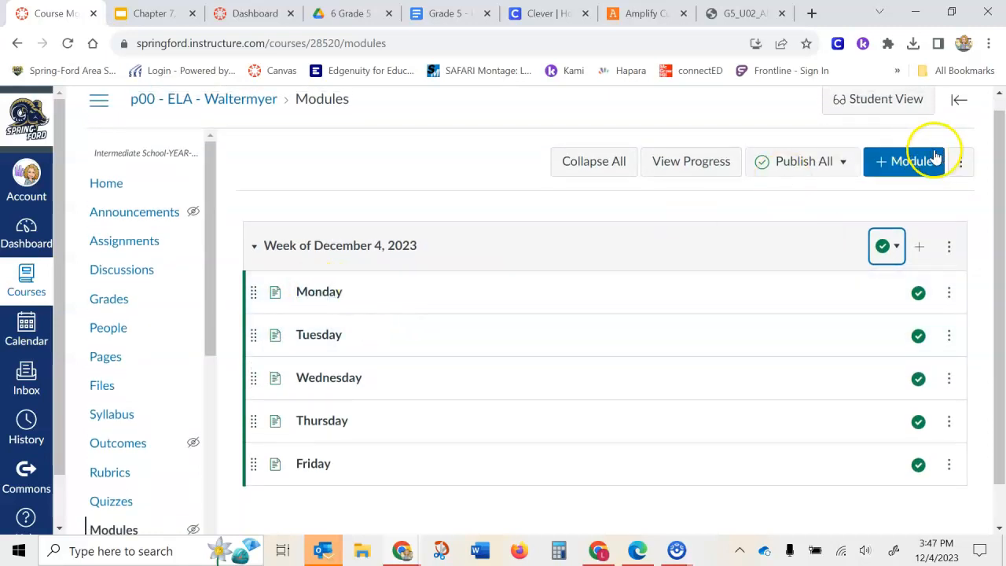
left_click(879, 105)
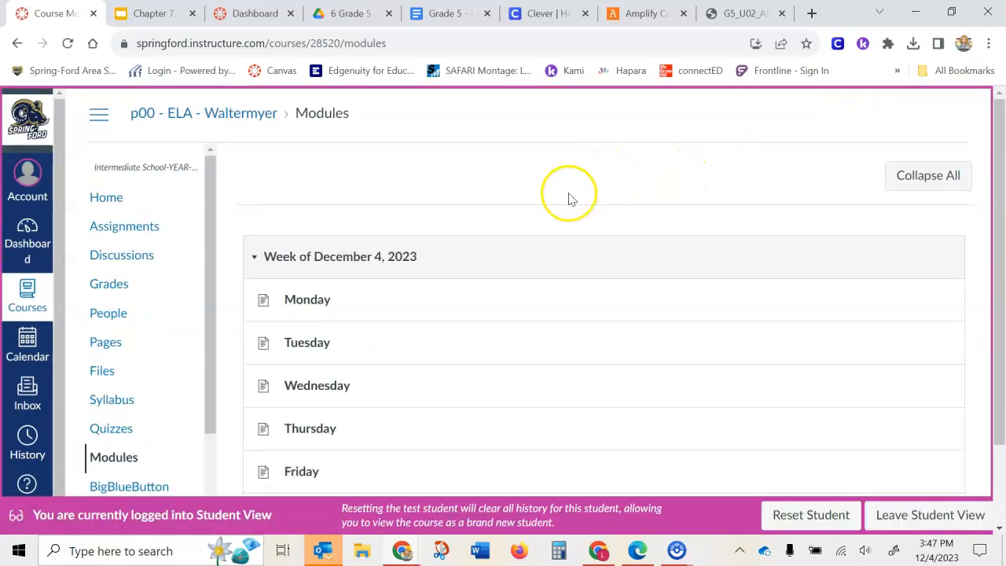
scroll(569, 197, "down", 1)
left_click(307, 233)
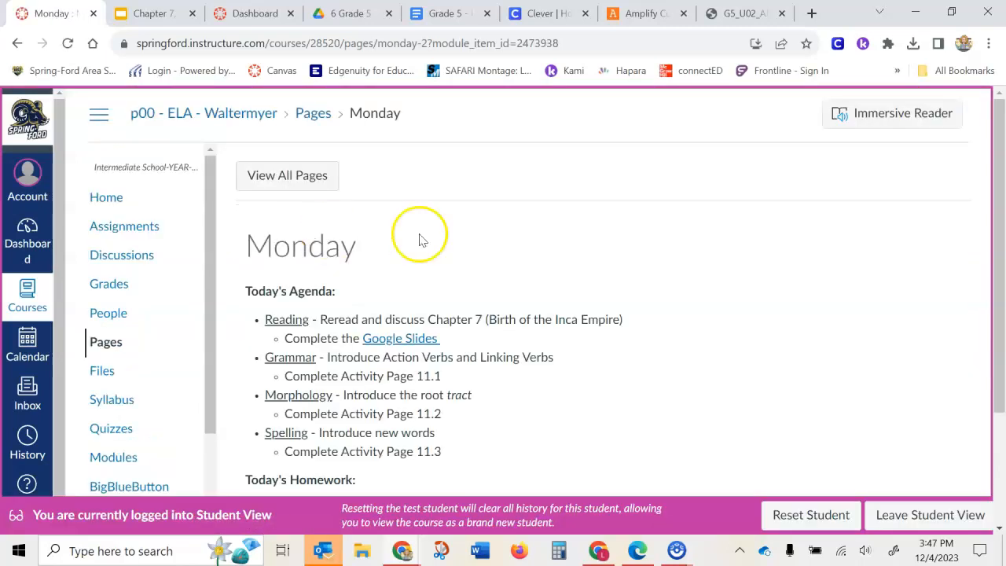
scroll(595, 266, "down", 1)
left_click(391, 272)
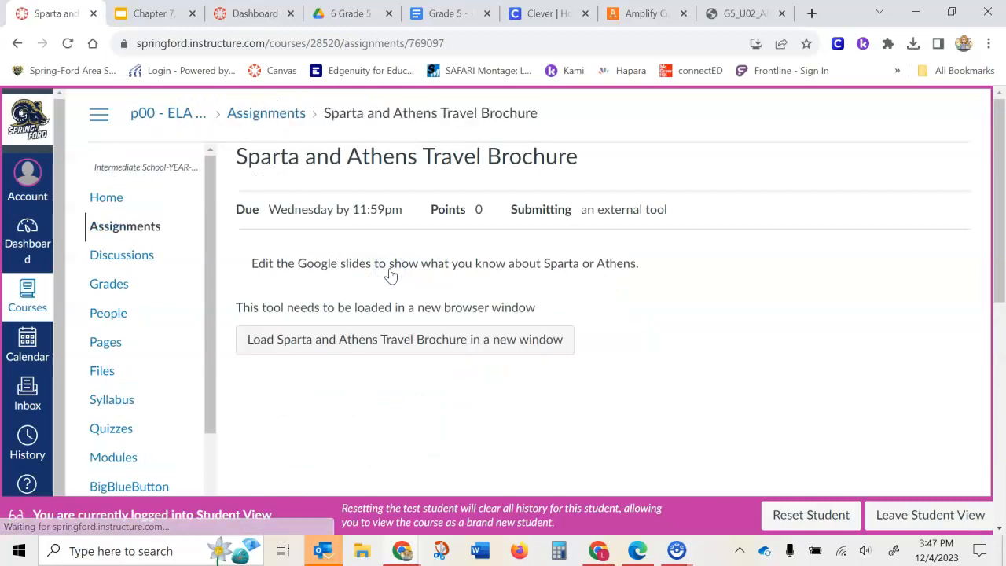
Load the Sparta and Athens Travel Brochure tool in a new window and switch to the other Google account
left_click(409, 344)
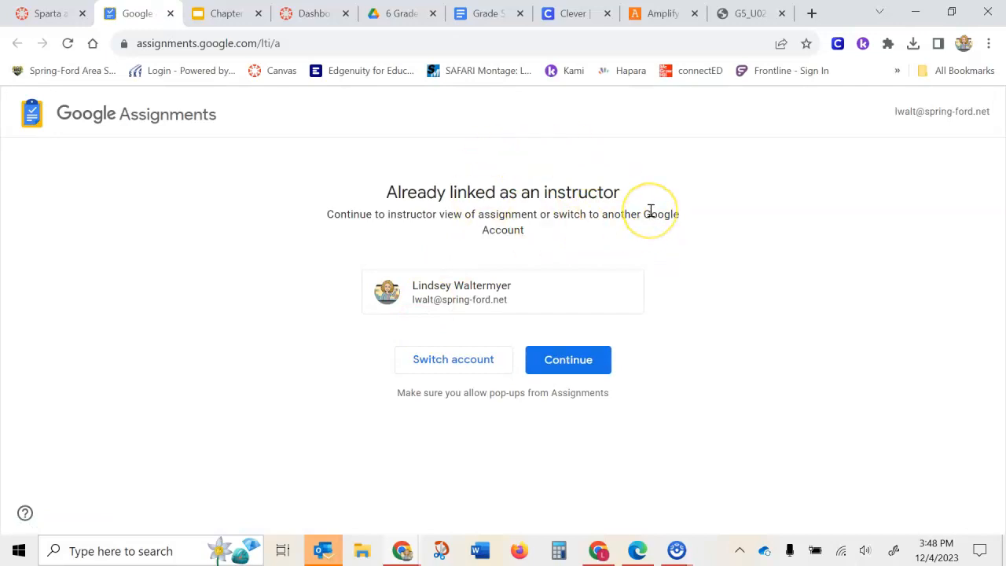
left_click(444, 362)
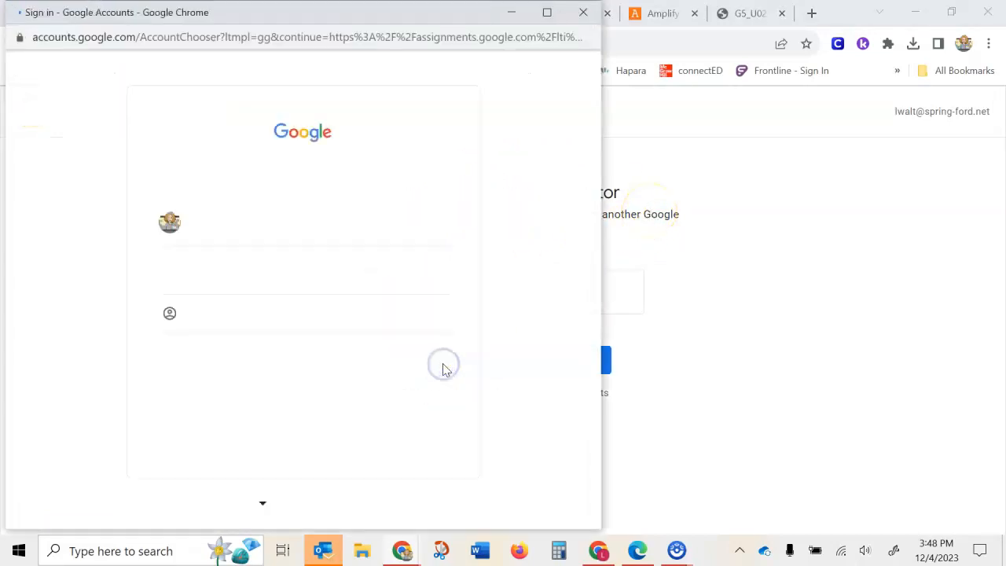
left_click(229, 281)
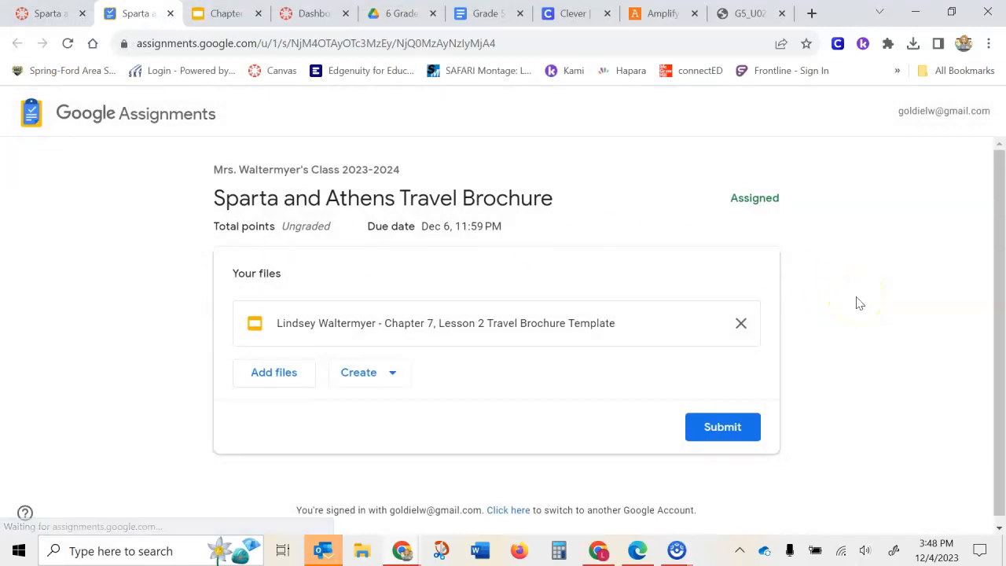
Open the student's copy of the Chapter 7, Lesson 2 Travel Brochure Template and look through its slides
left_click(323, 323)
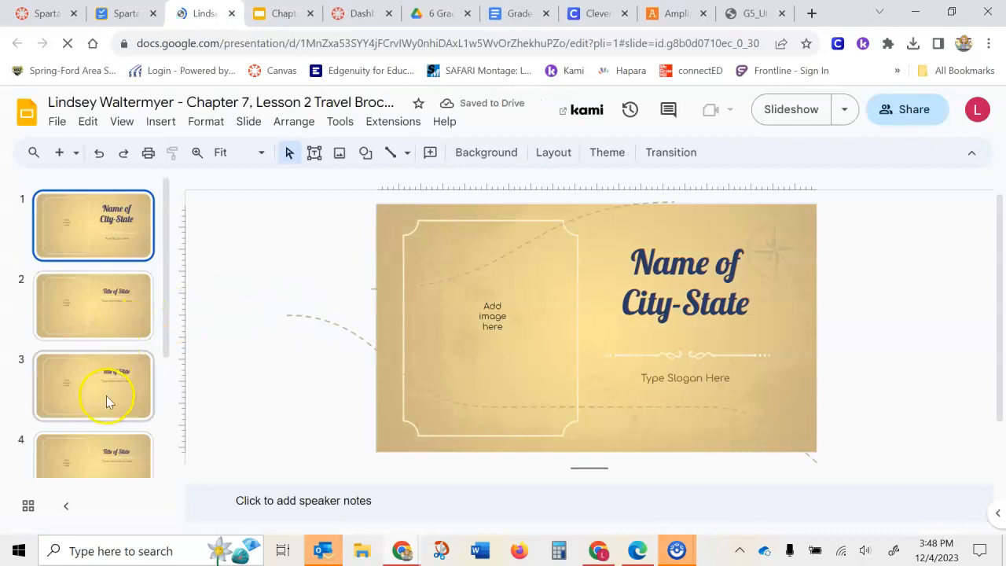
scroll(109, 401, "down", 1)
scroll(108, 397, "down", 2)
scroll(107, 397, "up", 5)
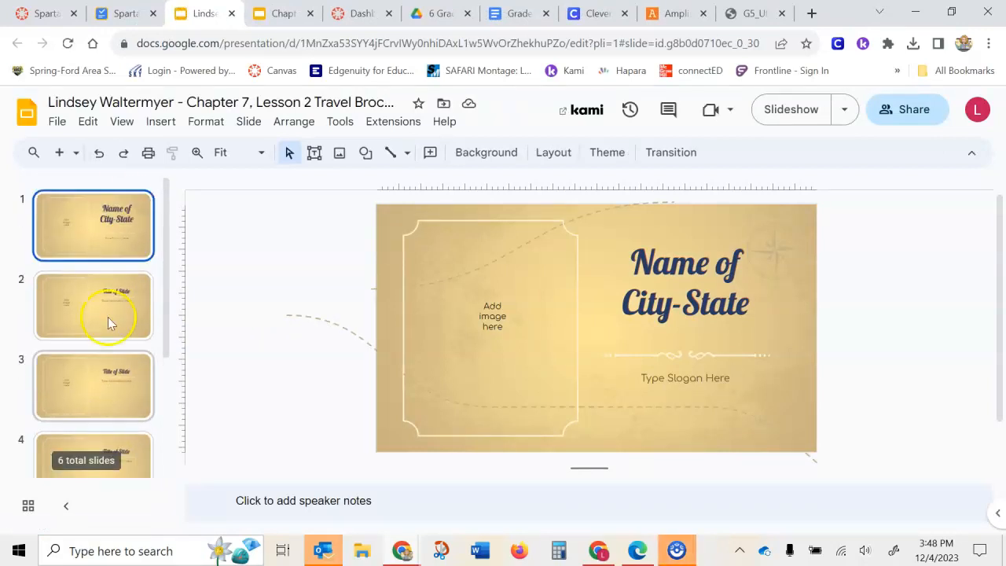
left_click(122, 14)
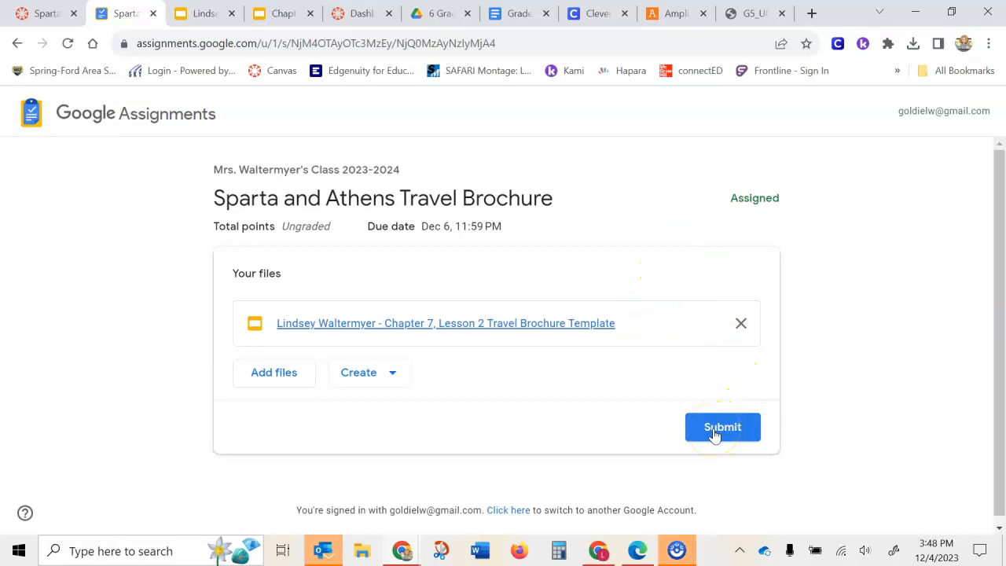
left_click(198, 15)
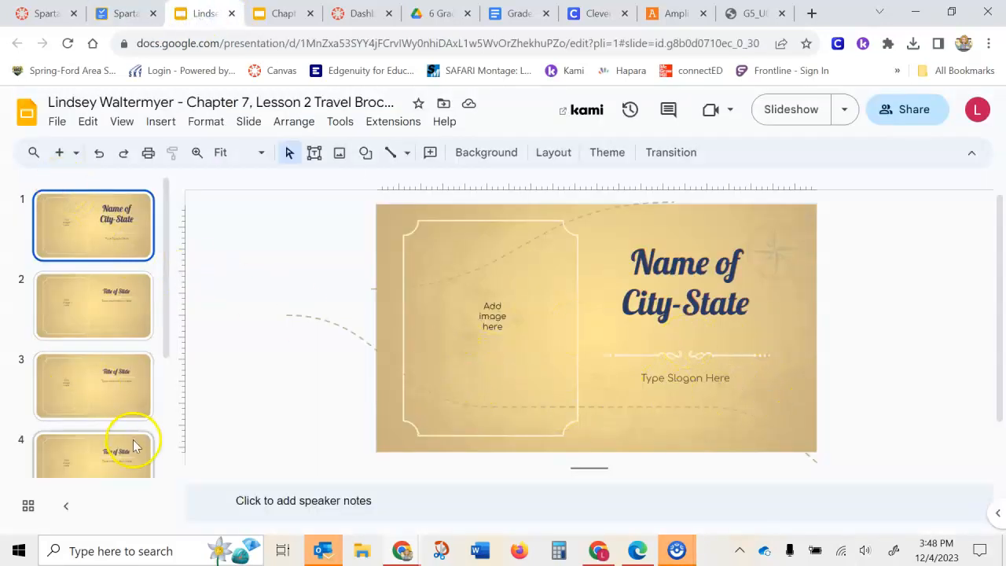
Return to Google Assignments, submit the travel brochure slides as the student, and check the submission page
left_click(129, 14)
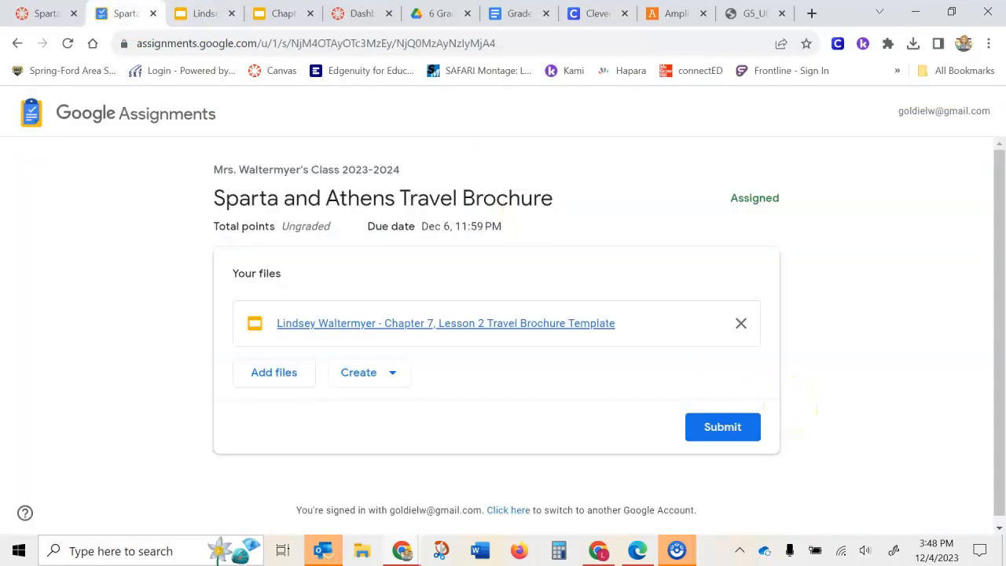
left_click(735, 434)
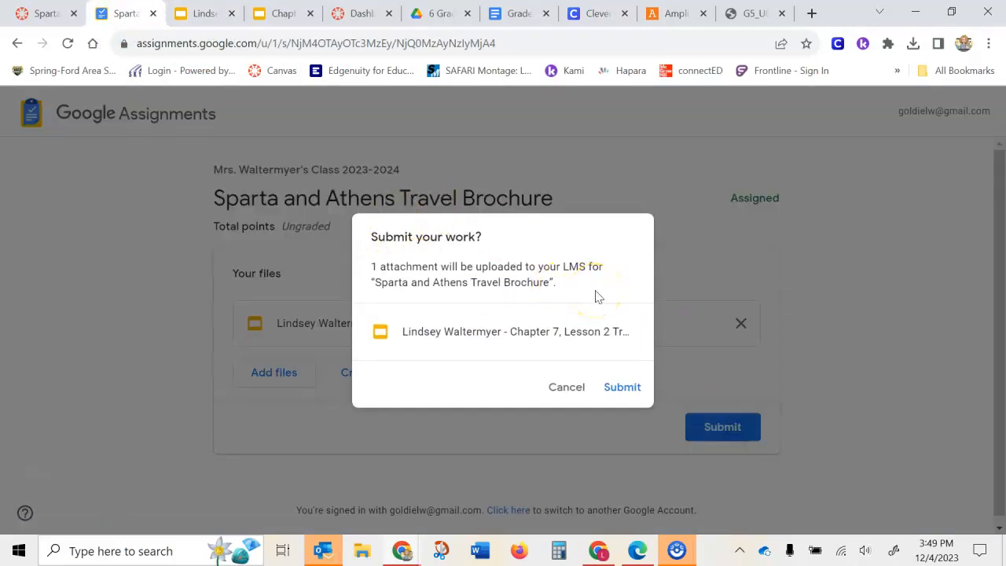
left_click(622, 387)
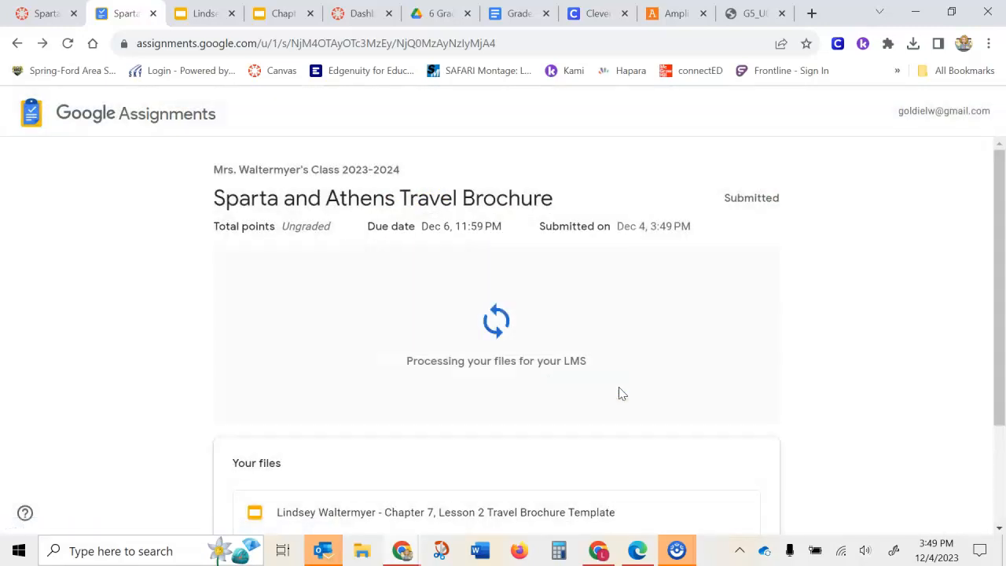
left_click(825, 320)
scroll(824, 320, "down", 2)
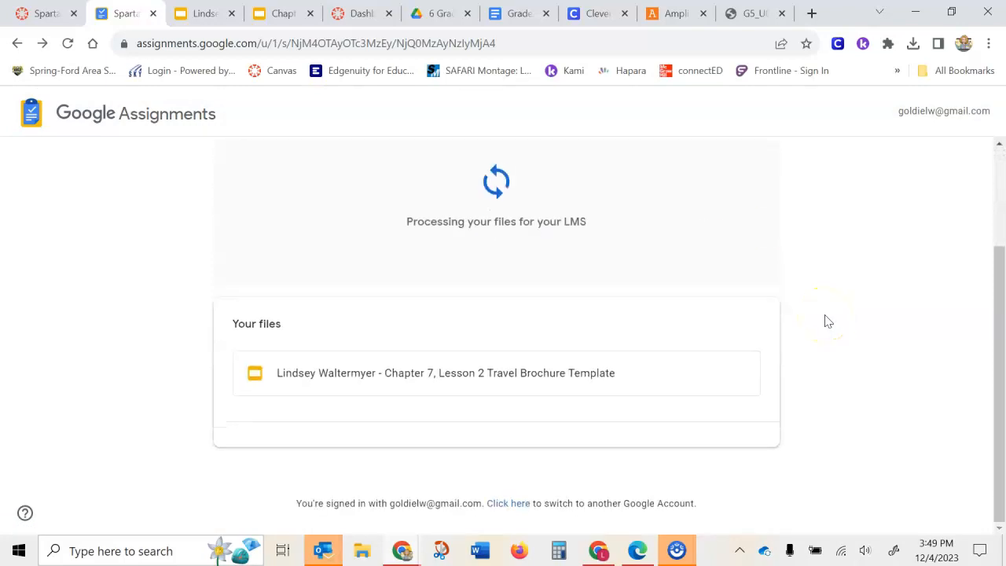
scroll(825, 320, "up", 2)
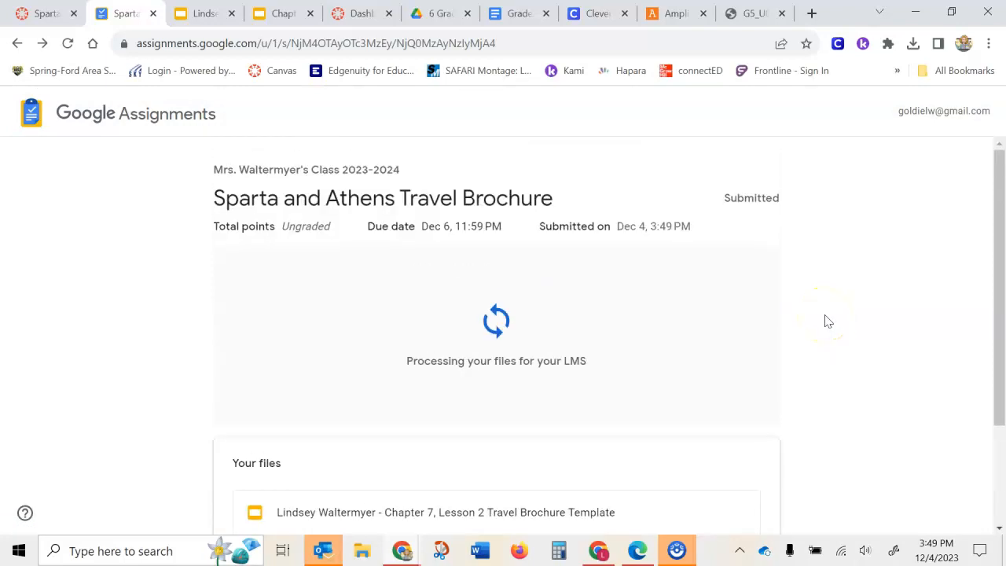
Return to the Canvas assignment, leave Student View, and open the assignment in SpeedGrader
left_click(39, 14)
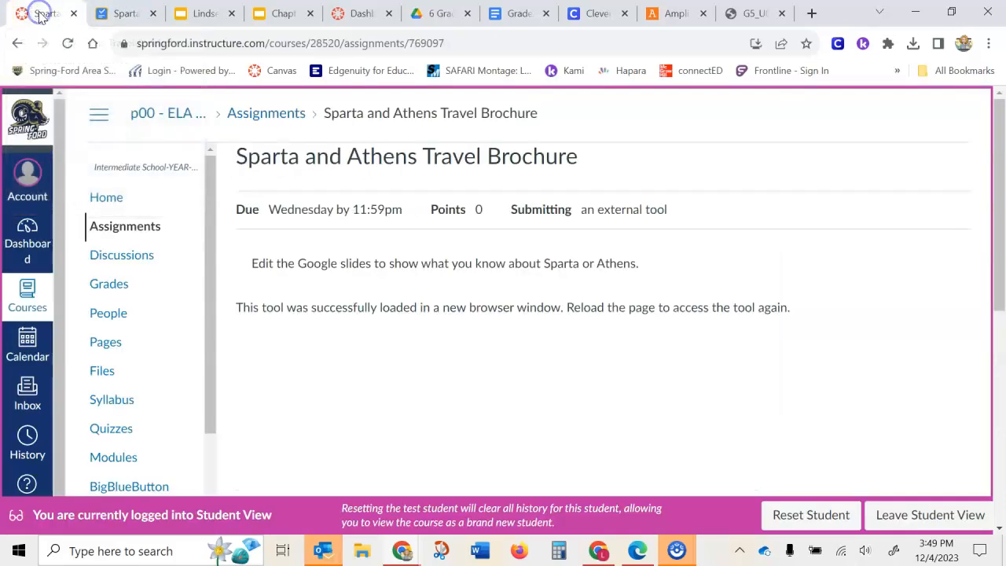
left_click(939, 518)
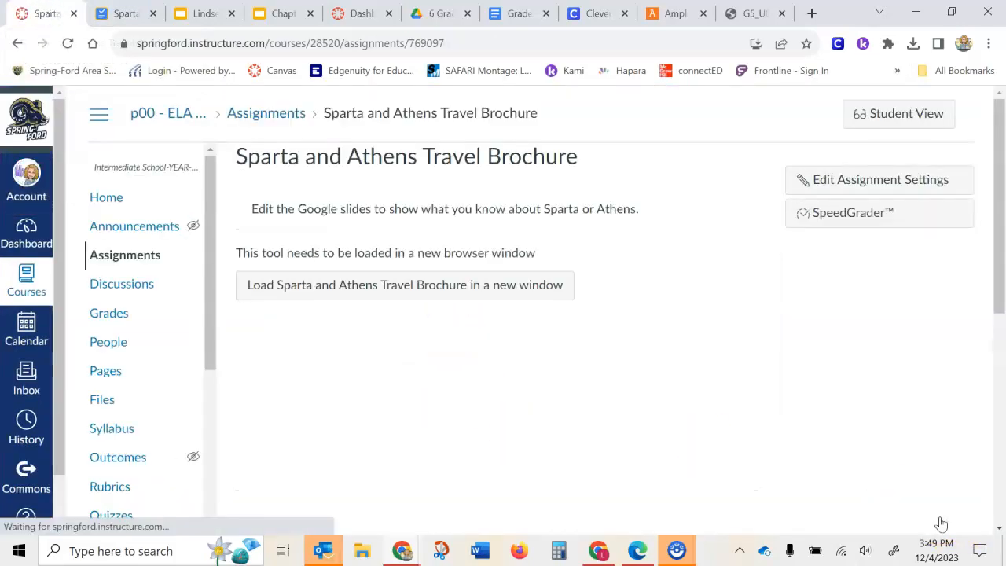
left_click(847, 220)
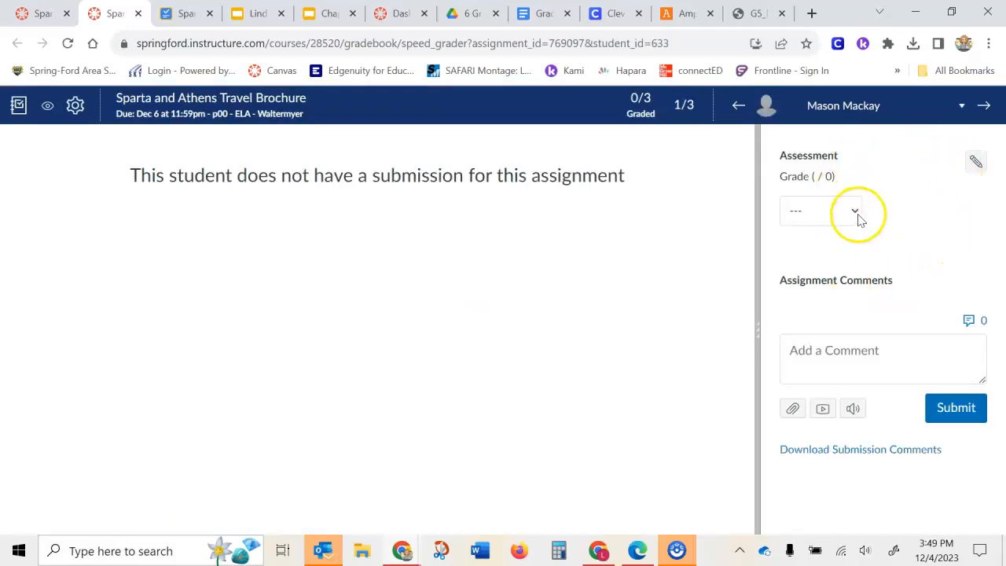
Look through the assignment's student list in SpeedGrader and select the first student
left_click(962, 105)
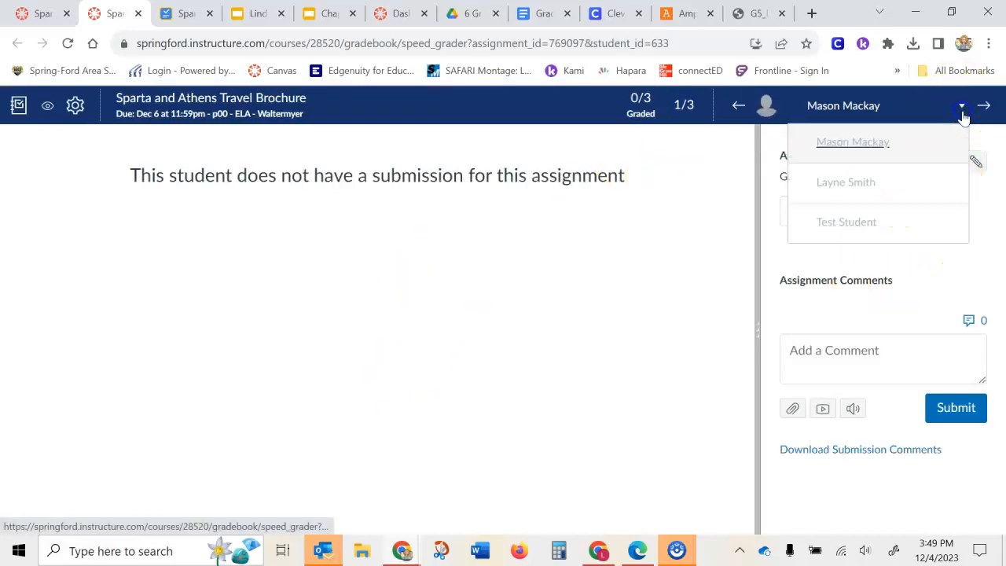
left_click(956, 284)
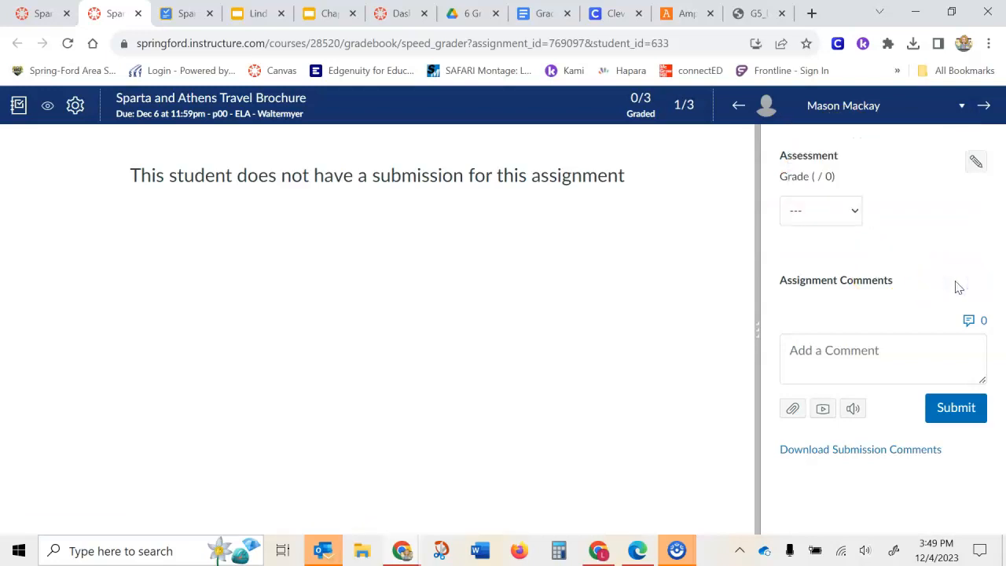
left_click(962, 109)
left_click(904, 151)
Set the first student's assessment grade to Complete and look over the submission details and comment area
left_click(854, 210)
left_click(833, 246)
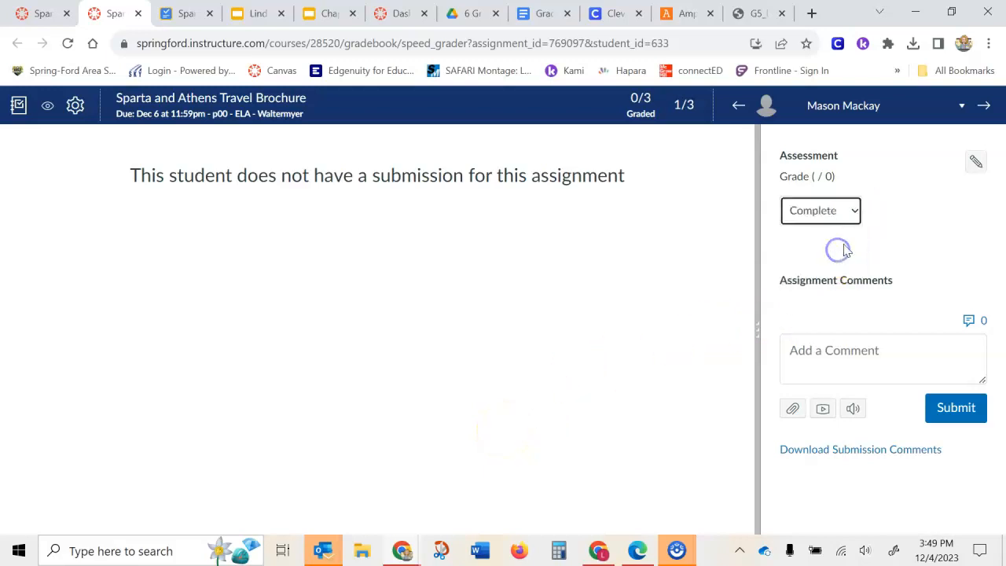
scroll(959, 305, "down", 2)
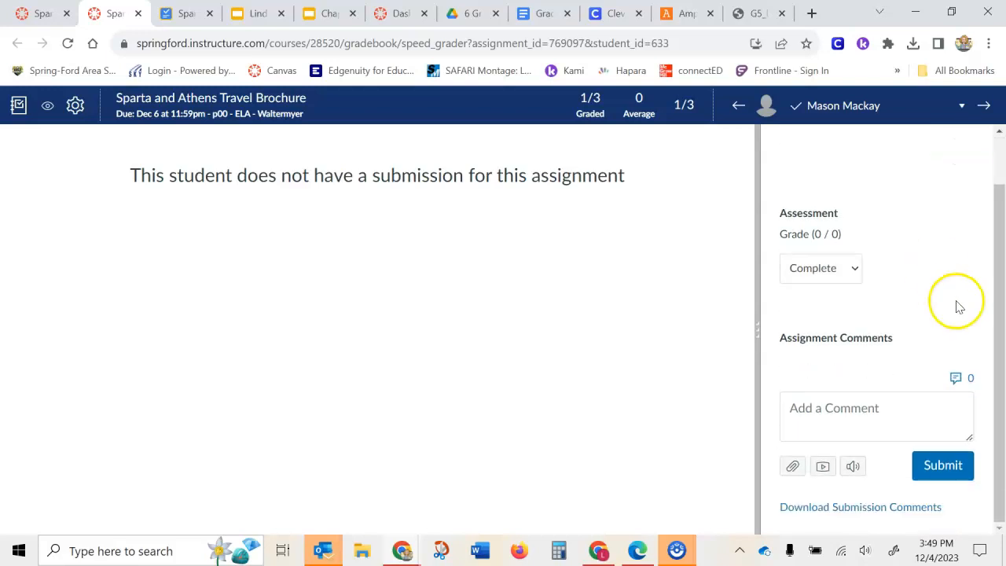
scroll(930, 218, "up", 2)
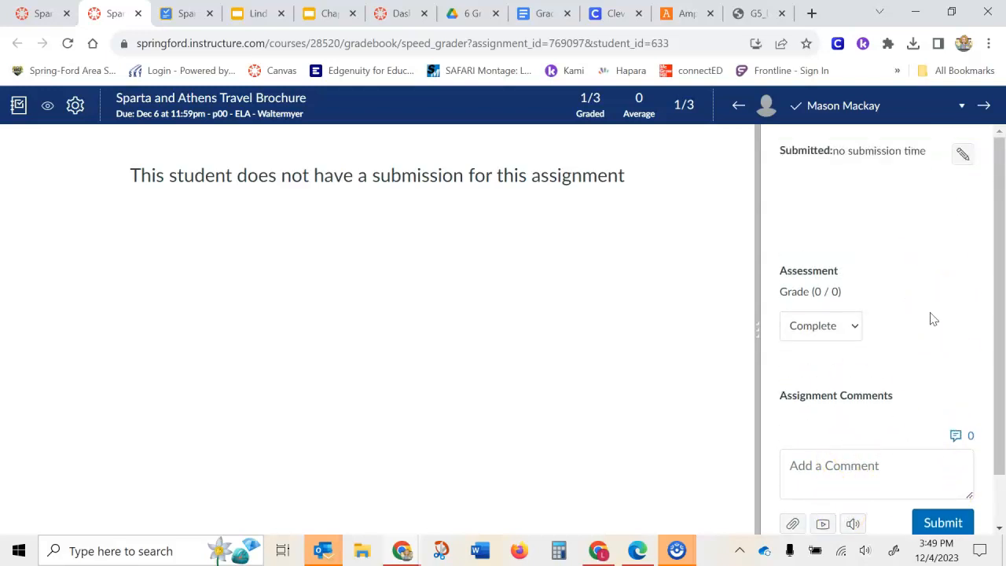
scroll(930, 320, "down", 2)
scroll(930, 319, "up", 2)
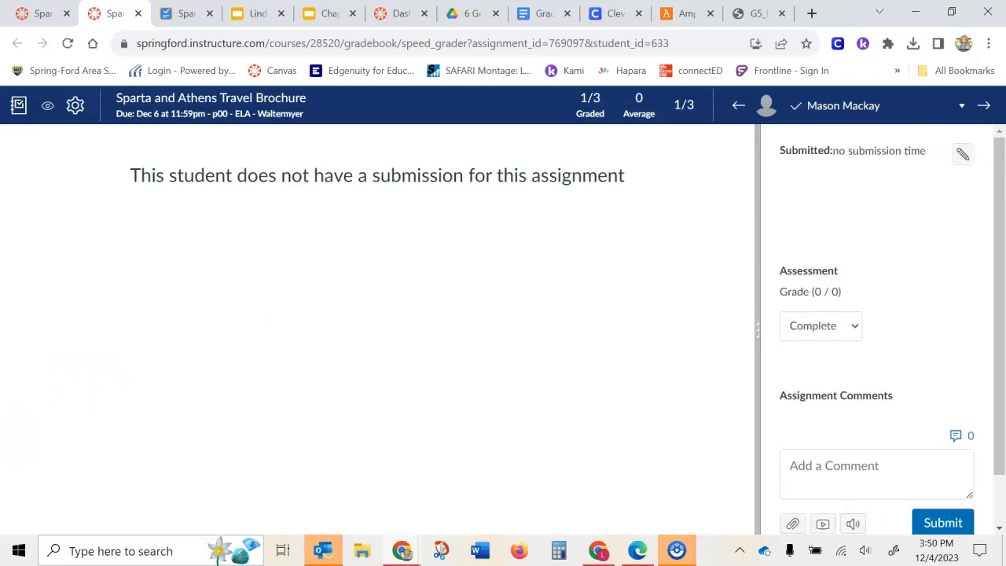